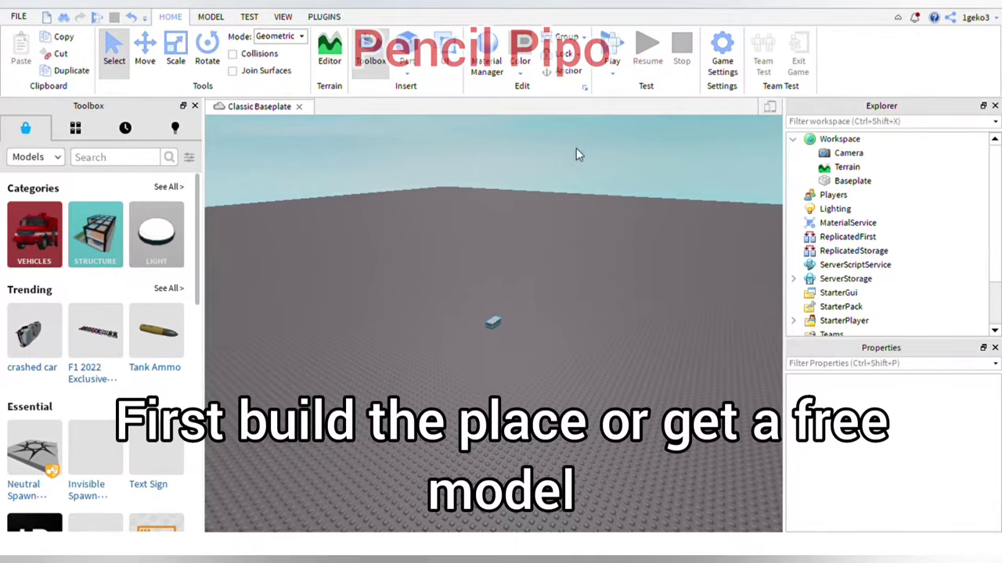
Add the MainMenuScreen hallway model to the baseplate and place the Piggy and Georgie character models inside it.
key("f")
scroll(622, 217, "down", 10)
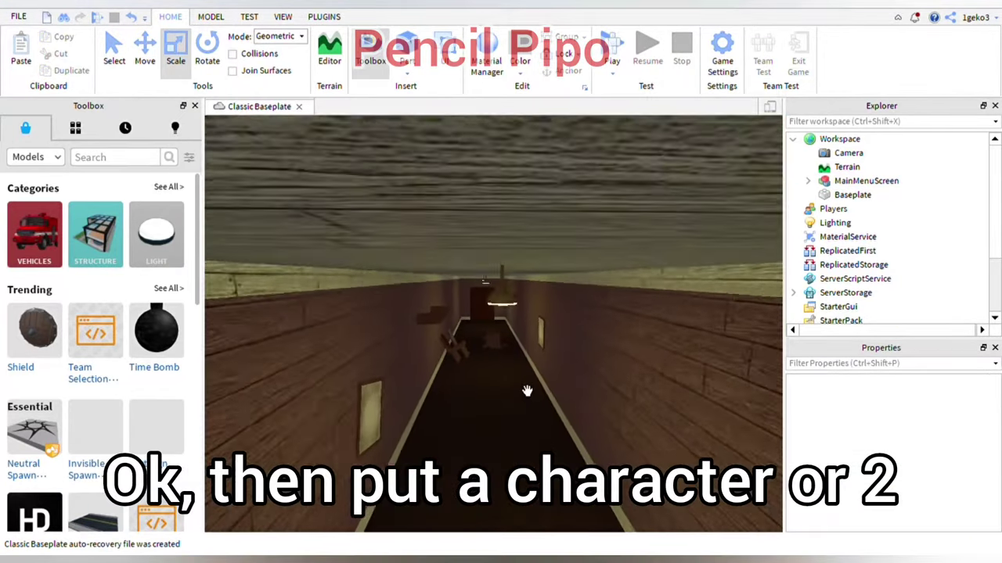
key("w")
right_click_drag(527, 391, 527, 391)
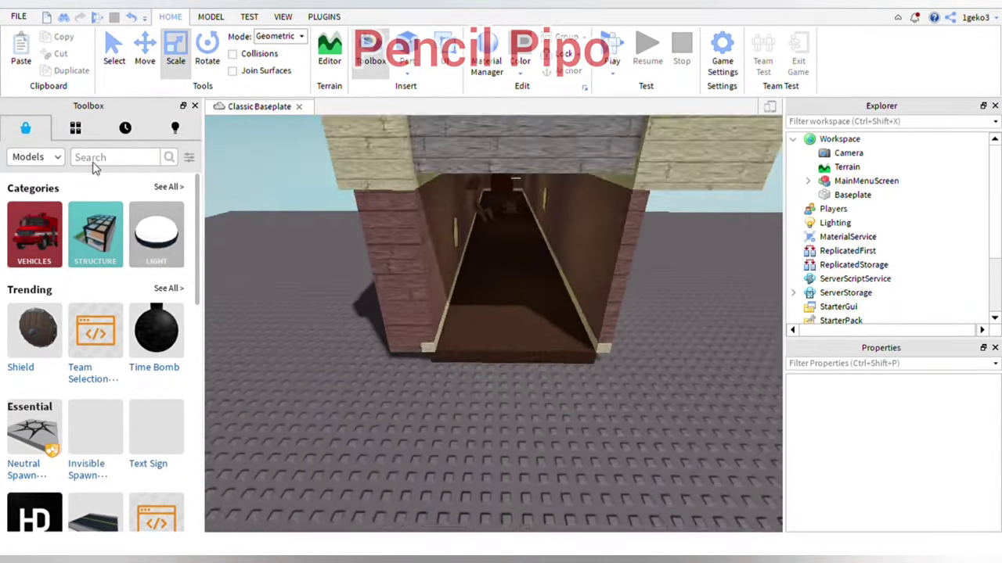
left_click(75, 127)
left_click(153, 159)
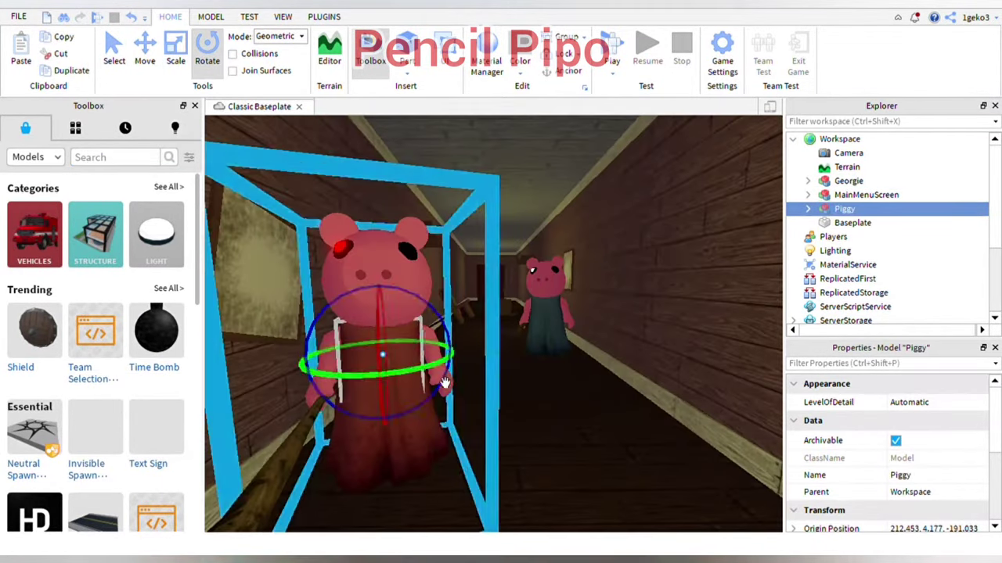
Select the hallway and both character models together and move them up into the air above the baseplate.
left_click_drag(369, 206, 608, 395)
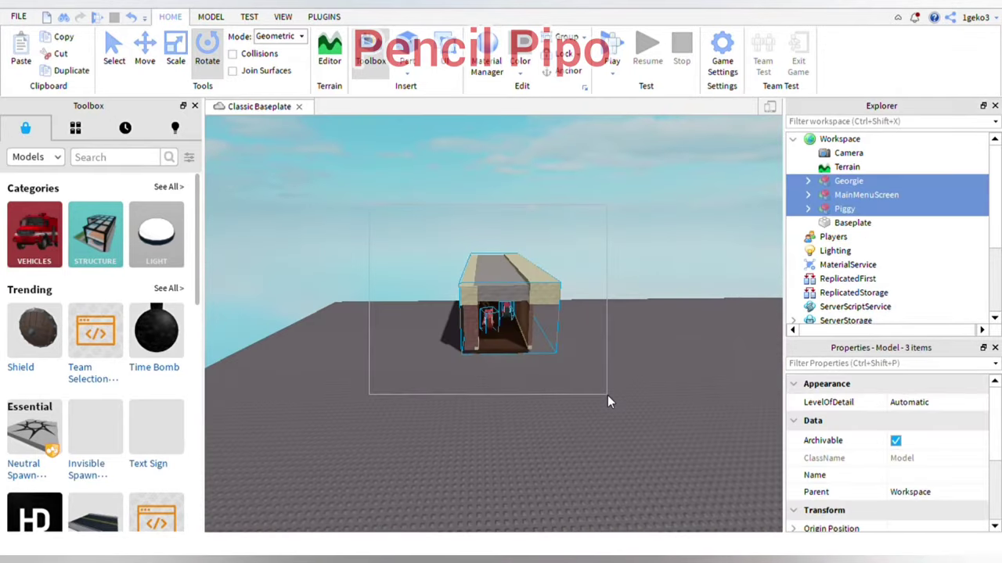
left_click(145, 51)
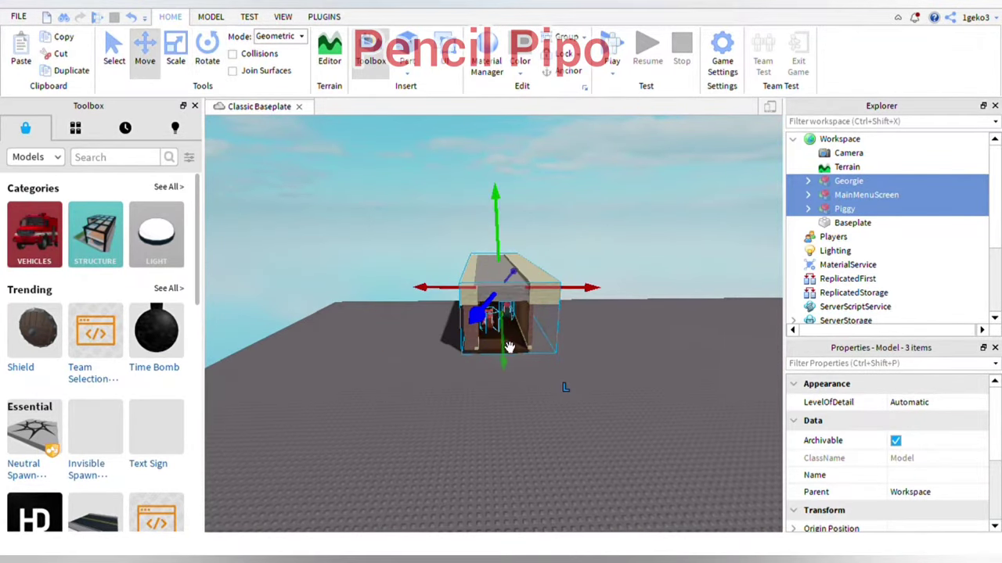
scroll(548, 287, "down", 4)
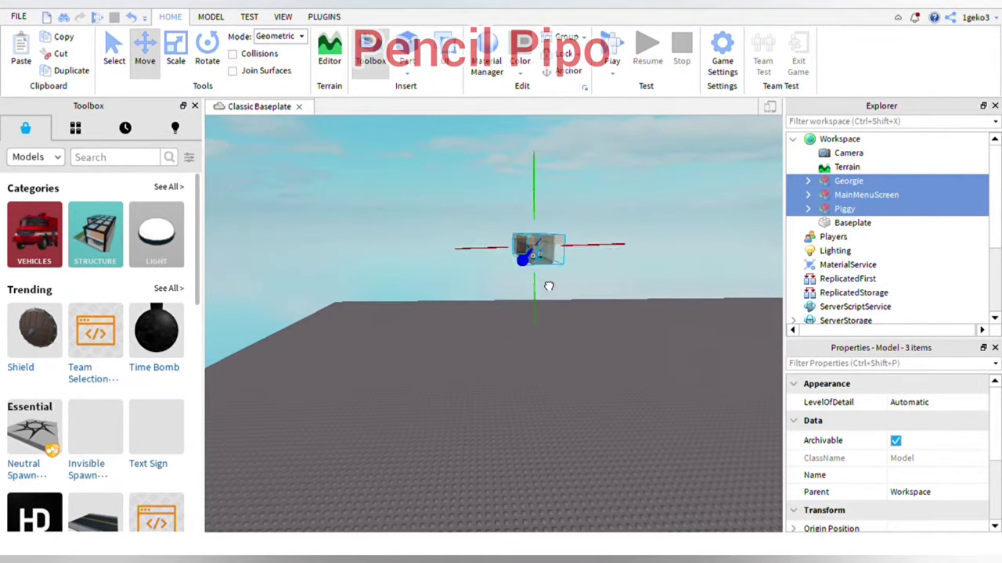
left_click(608, 331)
Insert a block part on the hallway floor in front of the Piggy character.
scroll(539, 227, "up", 8)
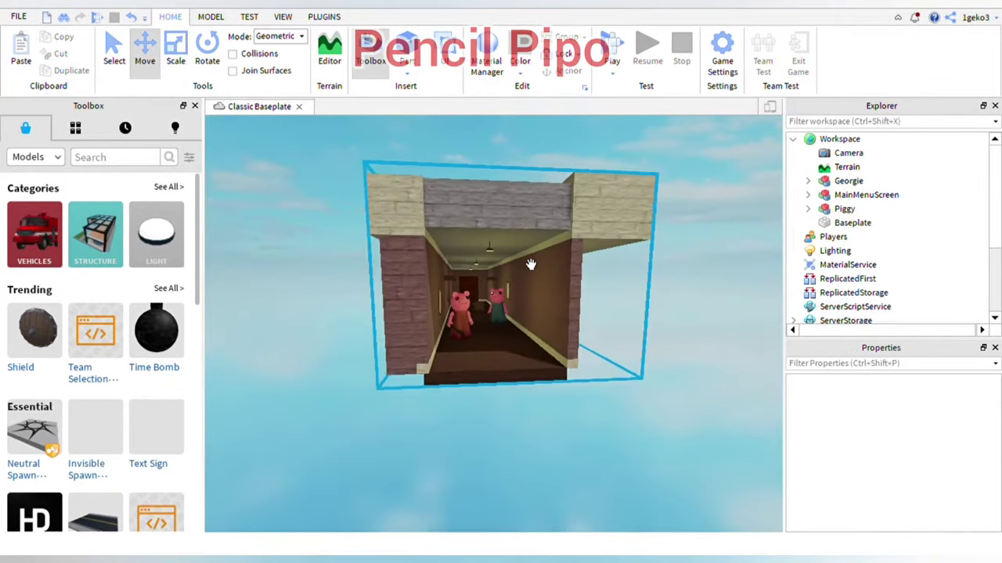
scroll(531, 265, "up", 10)
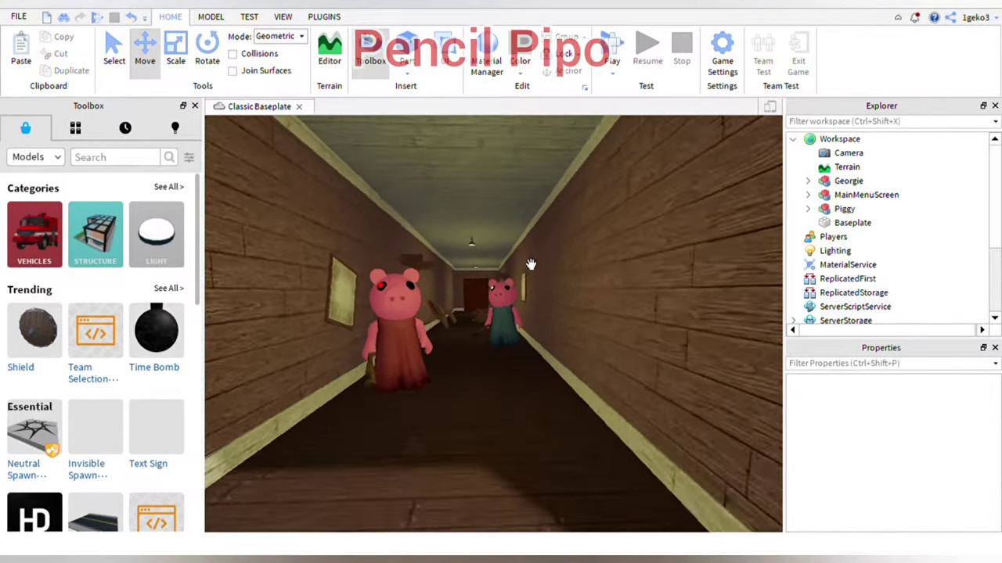
scroll(530, 264, "down", 5)
scroll(531, 264, "up", 6)
right_click_drag(531, 264, 479, 148)
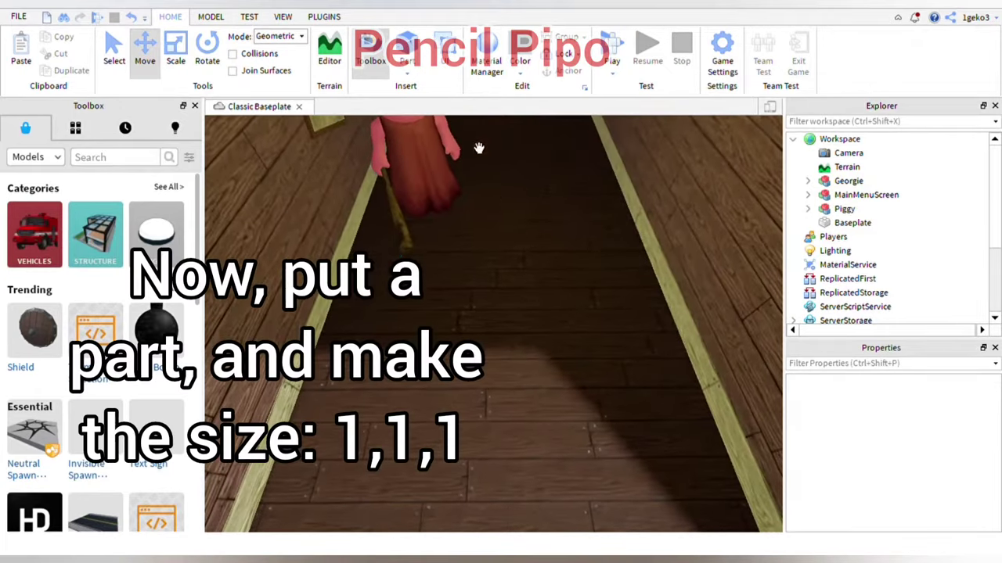
left_click(407, 46)
key("f")
right_click_drag(681, 332, 680, 319)
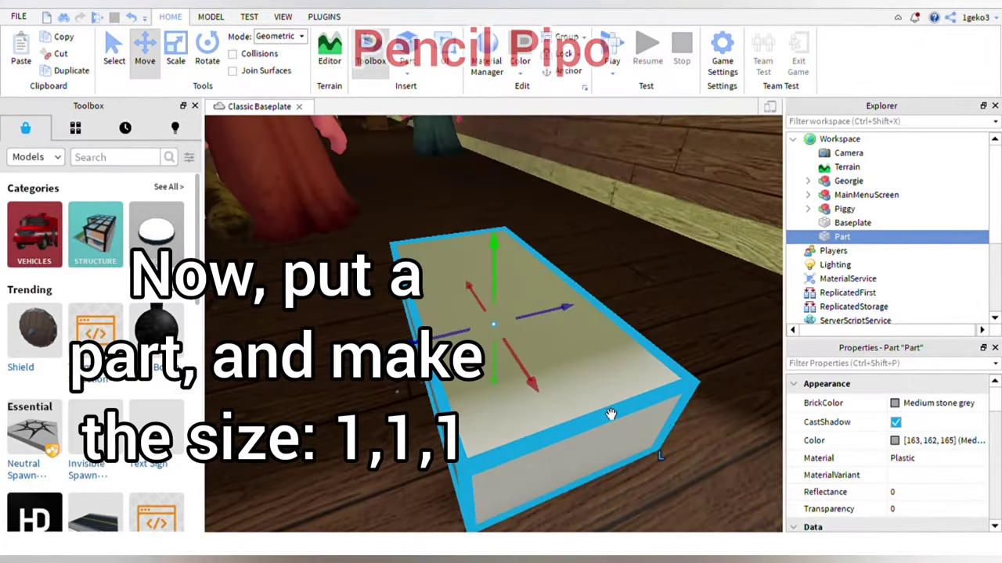
scroll(587, 422, "down", 4)
left_click_drag(564, 431, 499, 466)
Filter the new part's properties by "size".
left_click(830, 369)
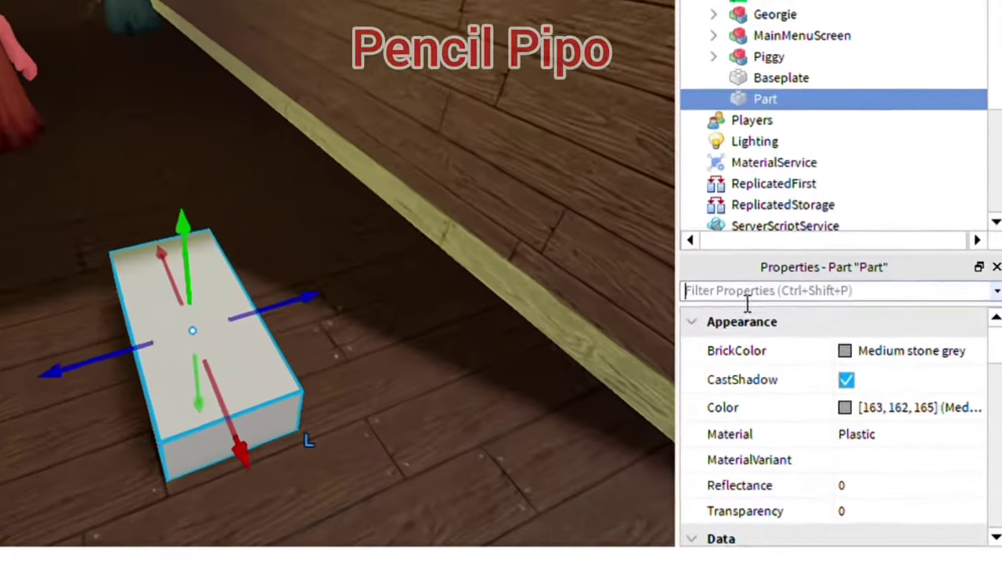
left_click(553, 137)
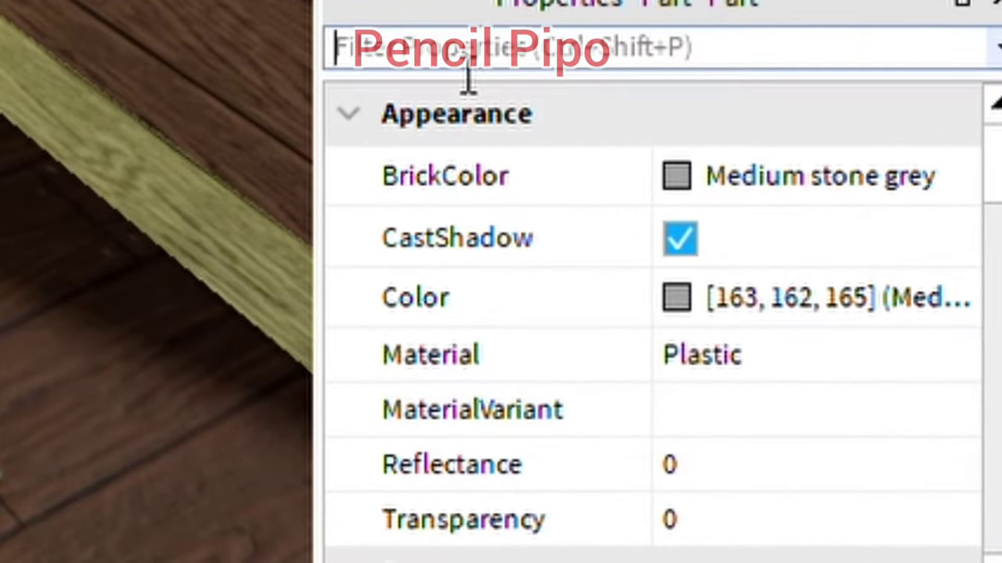
type("size")
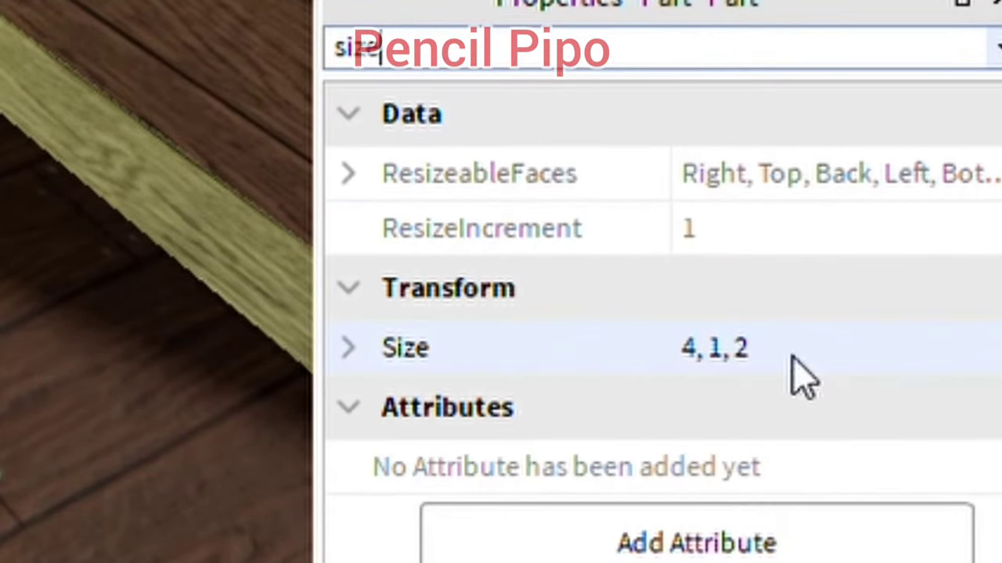
Set the part's size to 2, 2, 2.
left_click(814, 379)
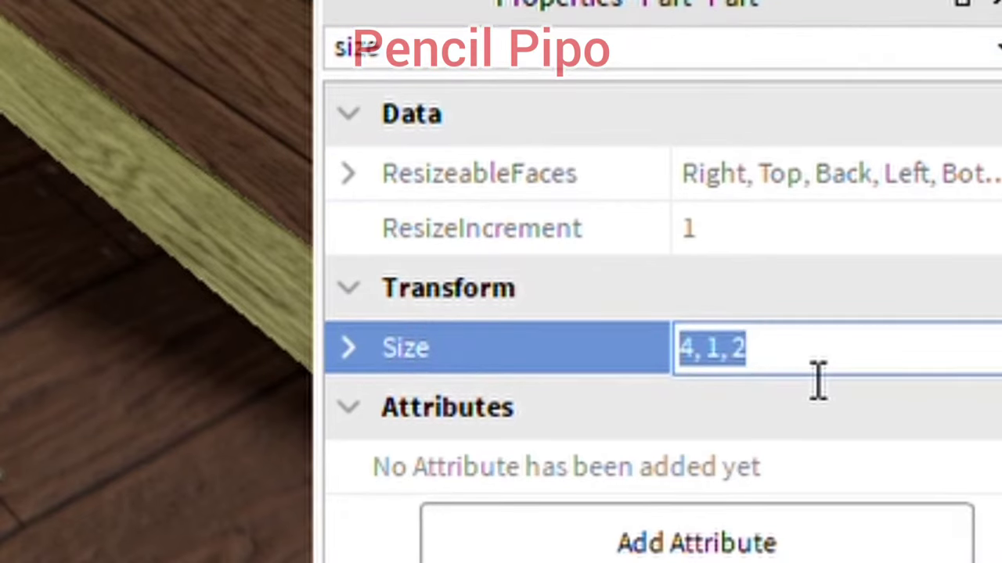
type("2, 2, 2")
key("Return")
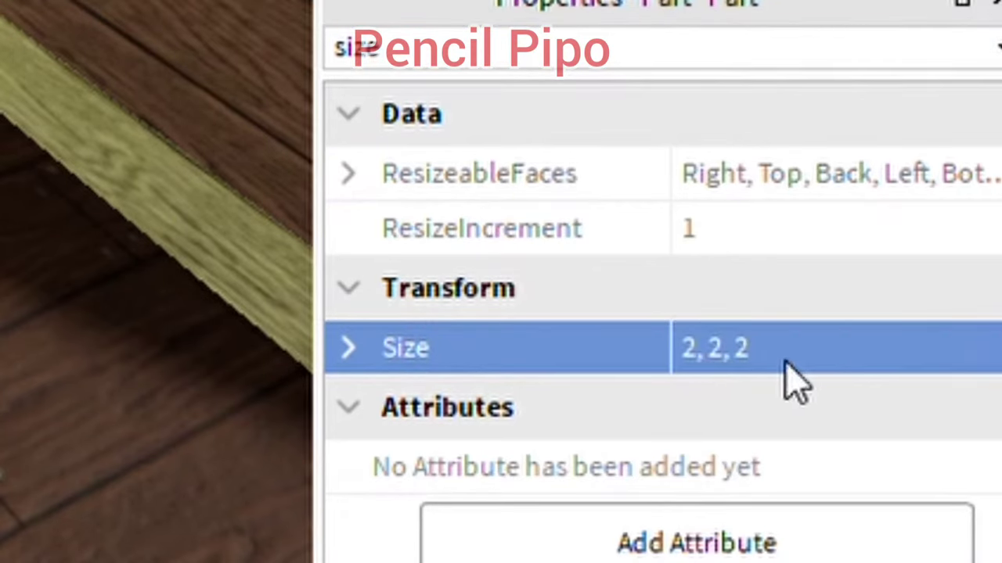
Set the part's size to 1, 1, 1.
left_click(814, 370)
type("1, 1, 1")
key("Return")
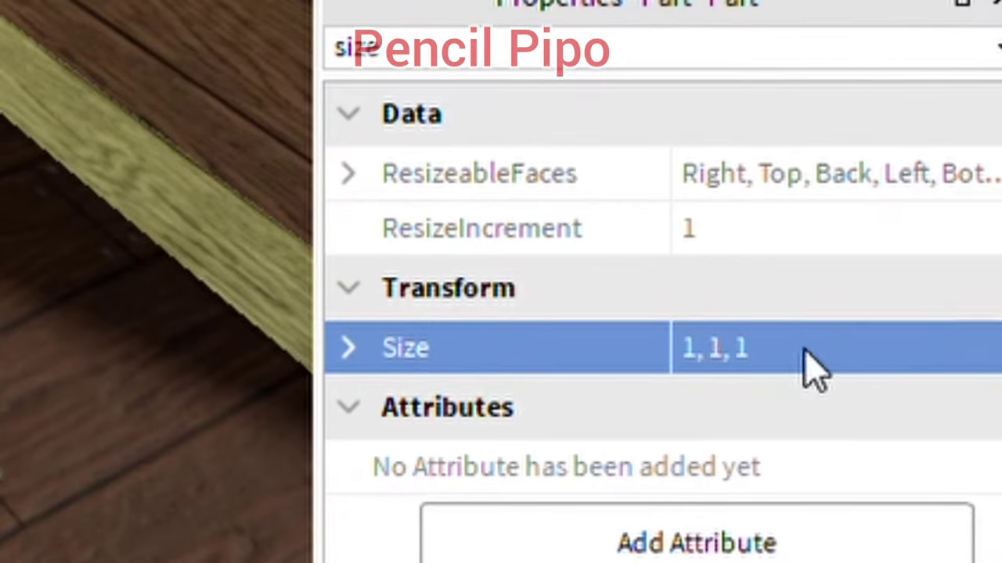
Raise the small cube off the floor and position it mid-hallway in front of the two characters, as the camera spot.
left_click_drag(489, 409, 468, 382)
right_click_drag(490, 396, 489, 395)
scroll(489, 395, "down", 4)
scroll(489, 395, "up", 3)
left_click_drag(518, 276, 542, 241)
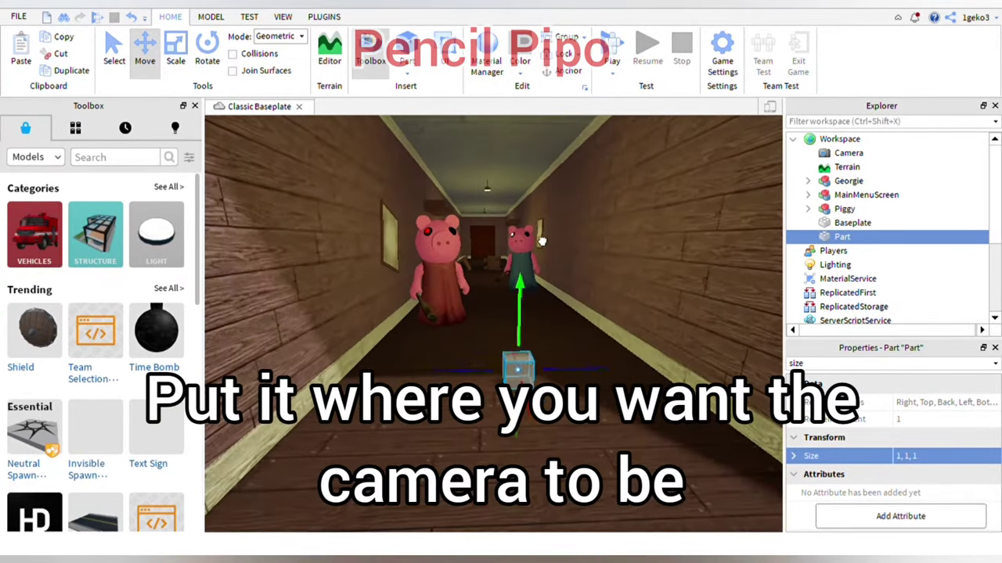
key("w")
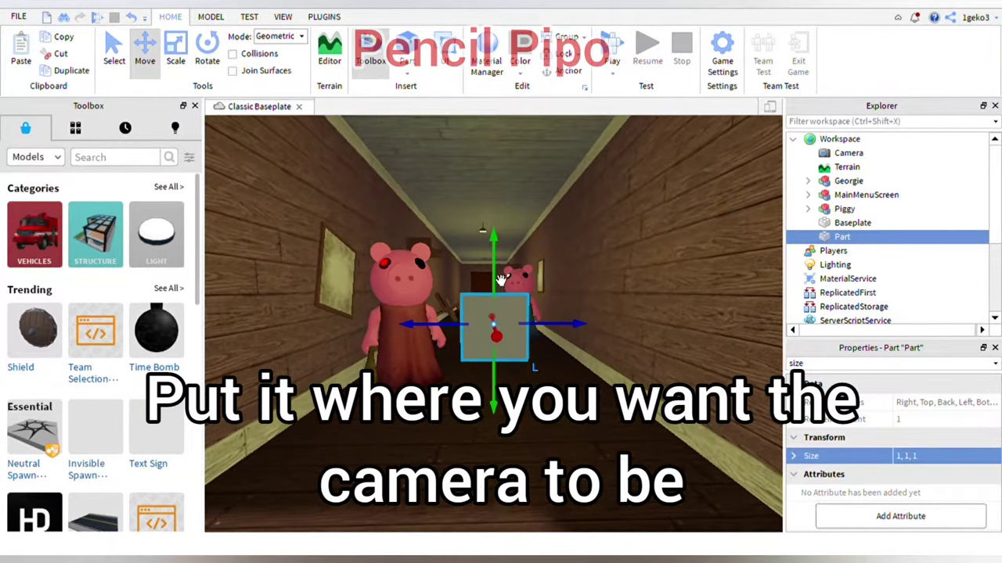
left_click_drag(518, 276, 508, 227)
left_click_drag(545, 283, 532, 282)
Fine-tune the cube's placement in front of Piggy, trying the Rotate tool and returning to the Move tool.
key("f")
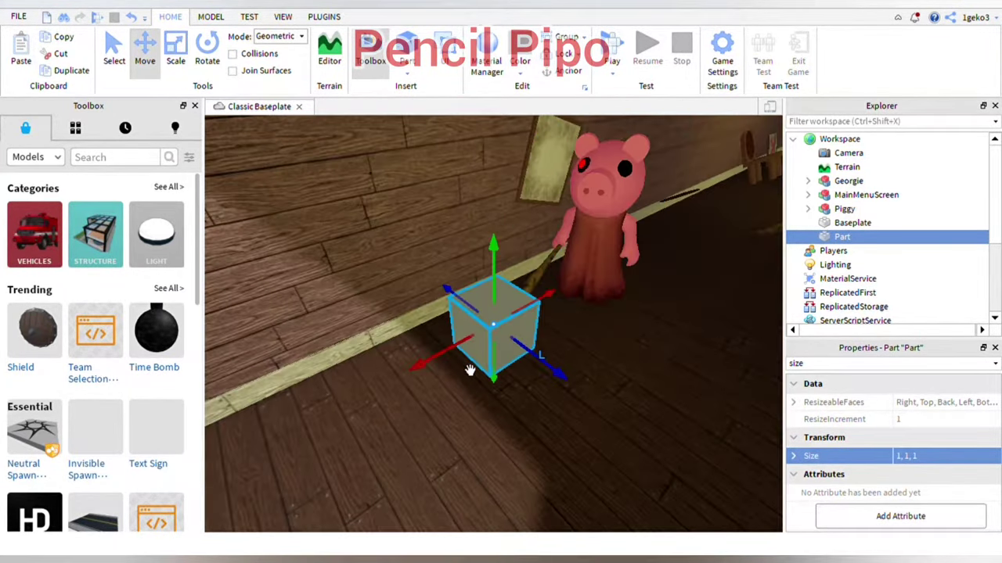
key("ctrl+4")
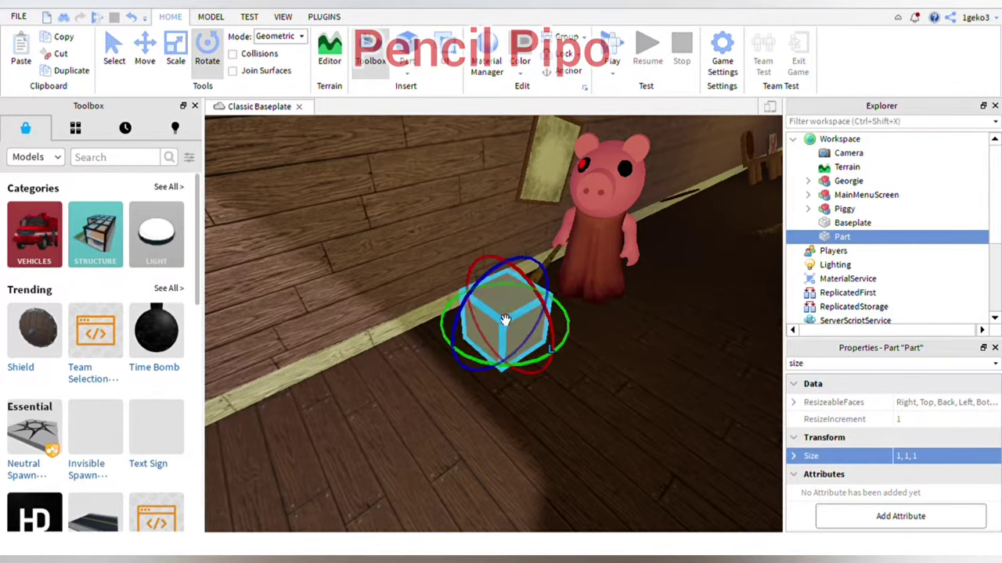
scroll(498, 283, "up", 2)
key("ctrl+2")
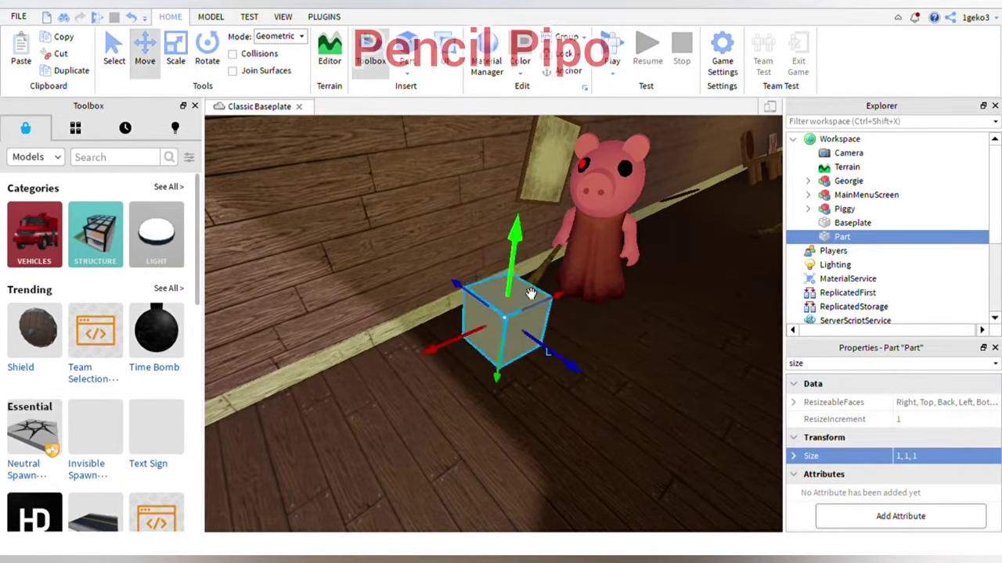
scroll(576, 280, "up", 5)
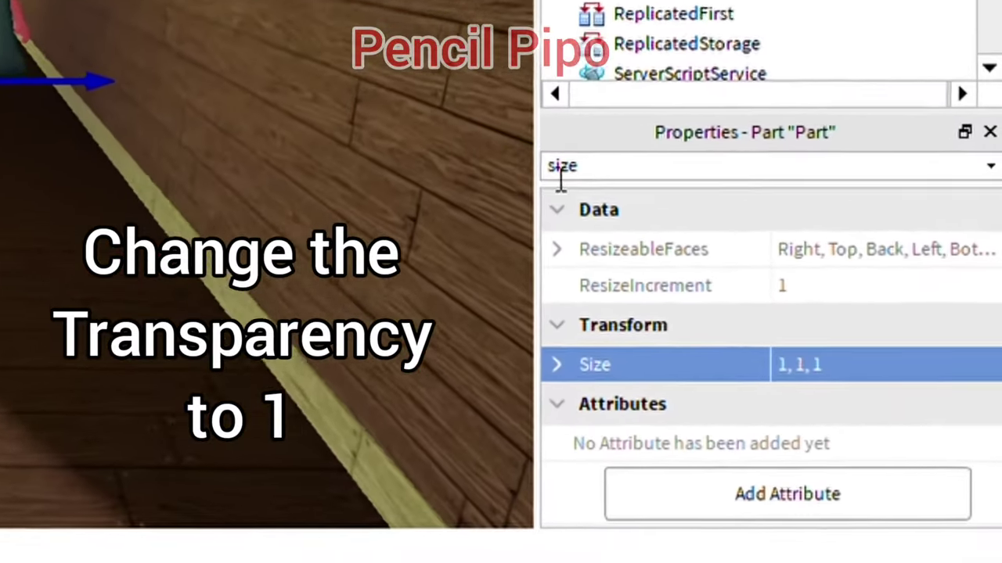
Set the part's transparency to 1 so that it is invisible.
double_click(795, 364)
type("tra")
left_click(795, 167)
type("1")
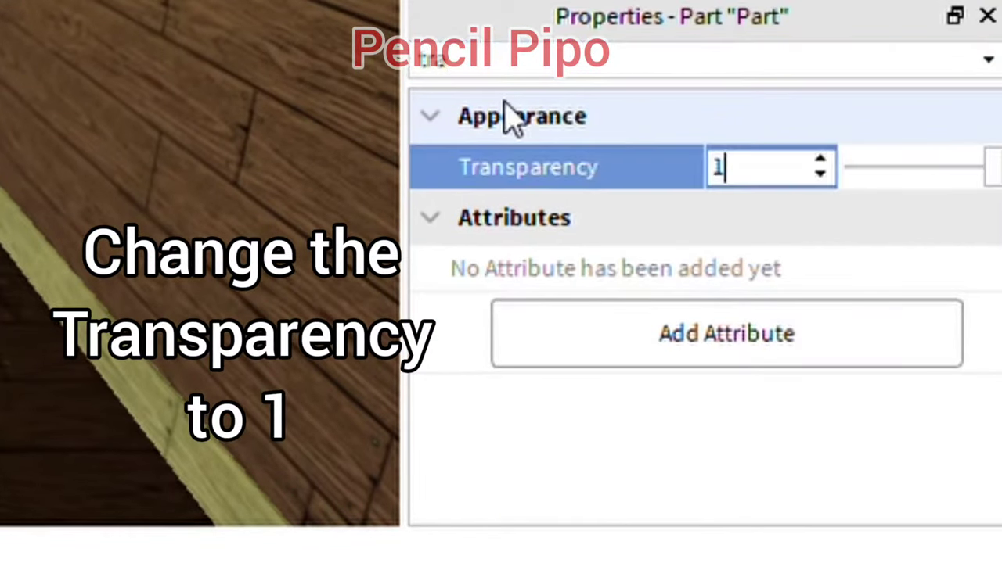
key("Return")
Apply a Motor surface to the right face of the transparent part with the Resurface plugin.
left_click(250, 18)
left_click(279, 18)
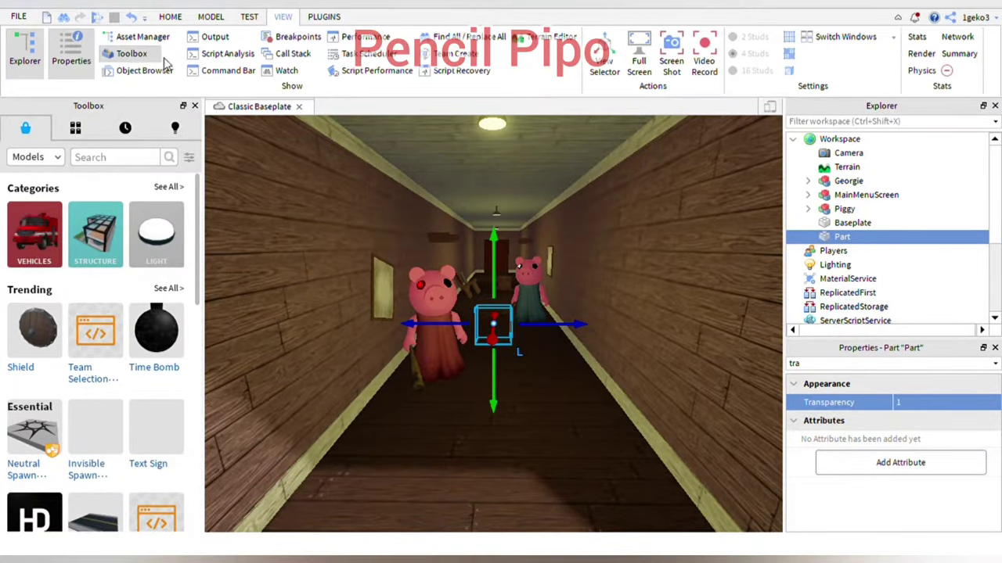
left_click(324, 17)
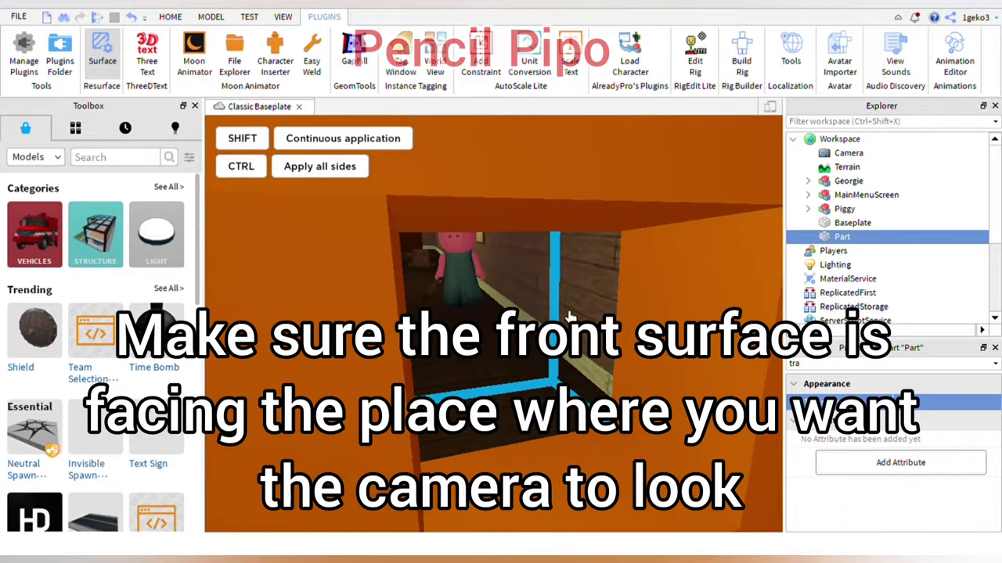
mouse_move(501, 313)
right_mouse_down()
mouse_move(595, 329)
mouse_move(501, 313)
right_mouse_up()
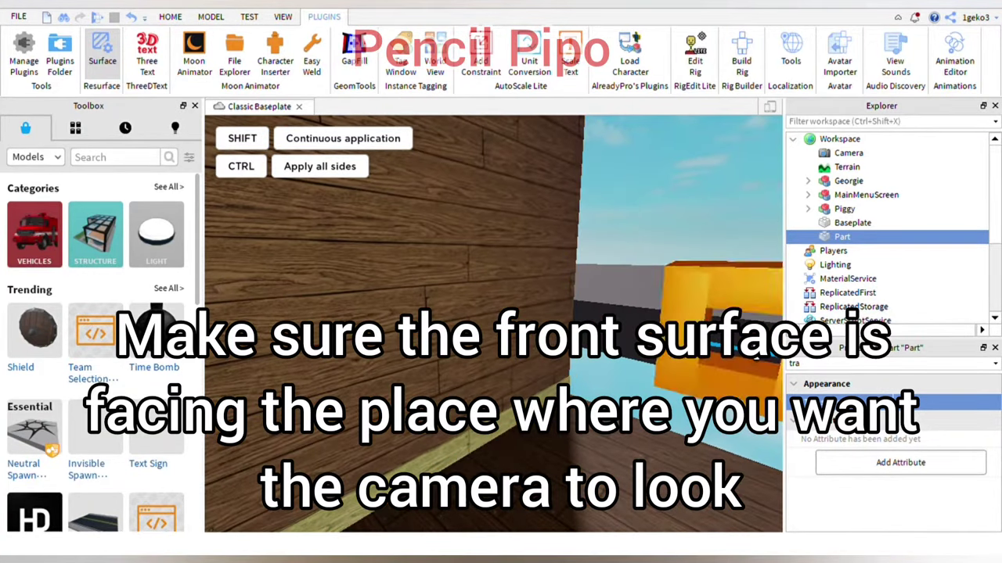
left_click(756, 357)
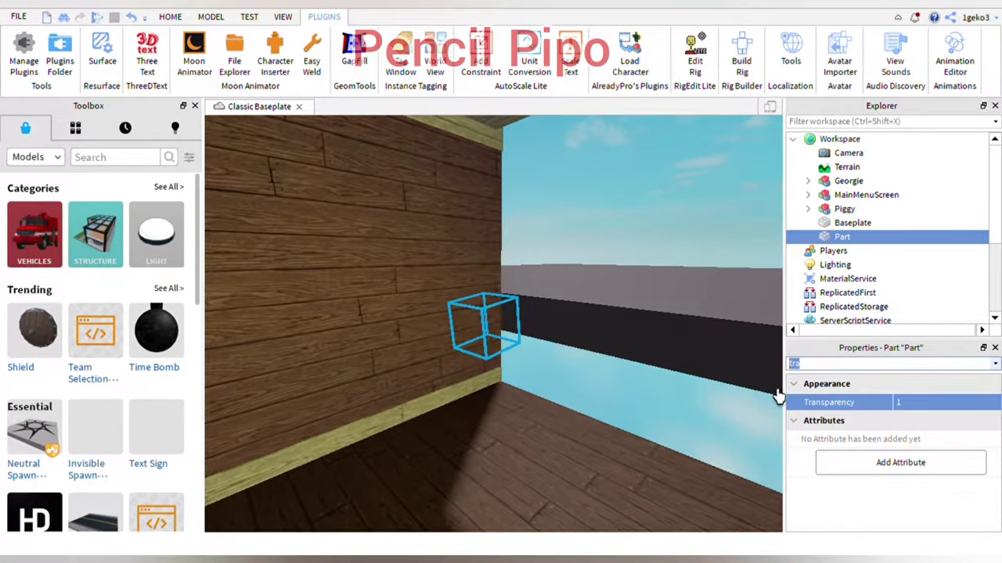
Filter the part's properties by "sur" and highlight FrontSurface to check which way the front face points.
type("sur")
left_click(804, 387)
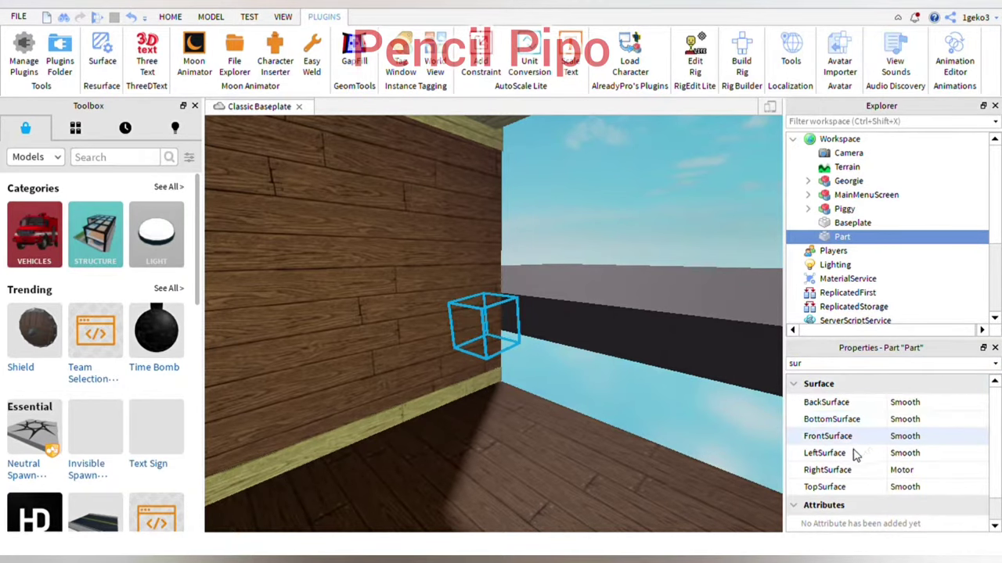
right_click_drag(642, 478, 613, 449)
scroll(655, 313, "down", 4)
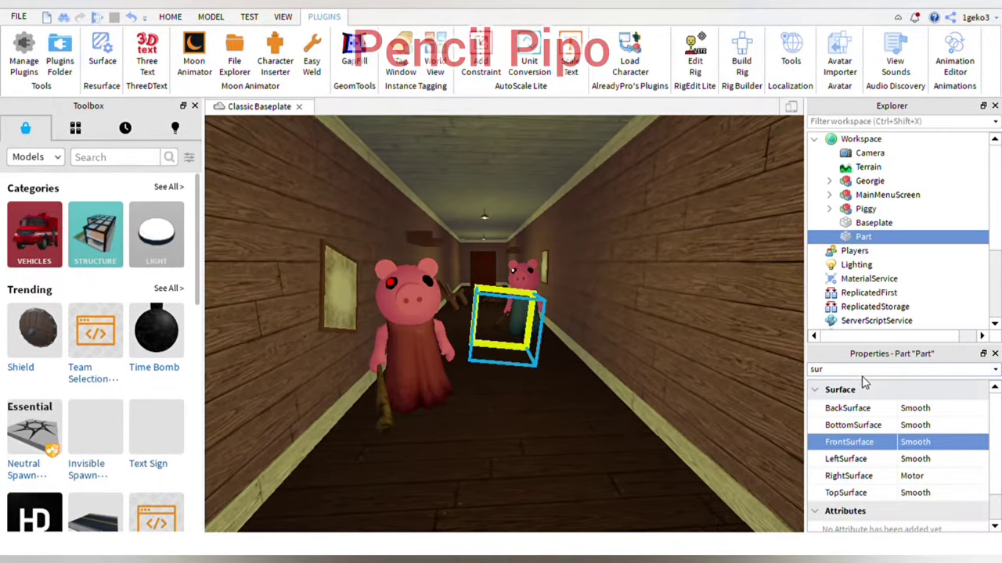
Set the part's Y orientation to 90 so that its front face looks down the hallway.
type("ori")
left_click(940, 408)
type("0,90,")
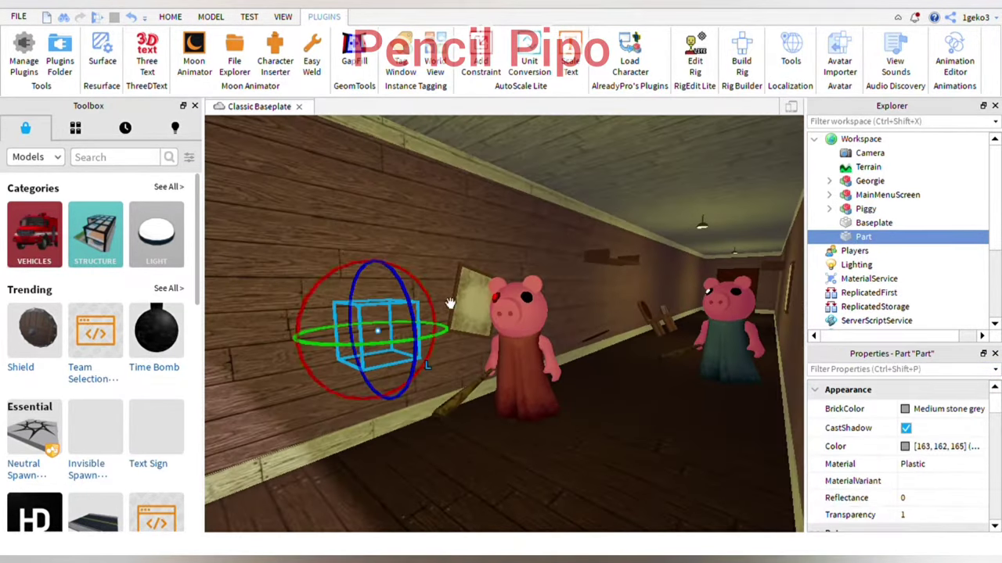
Rename the camera part as StartingCam.
right_click_drag(403, 368, 398, 367)
scroll(398, 367, "down", 4)
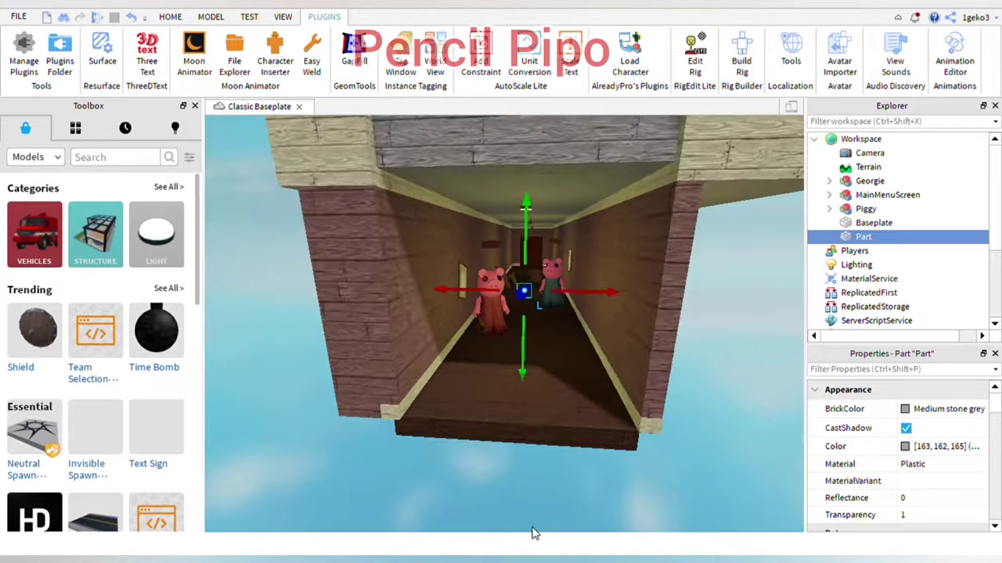
scroll(509, 503, "up", 10)
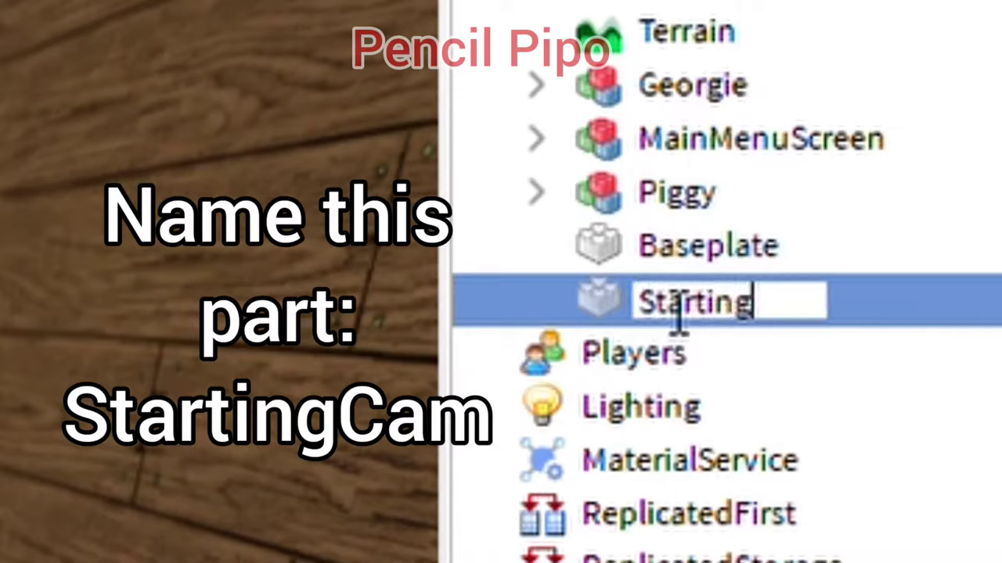
key("Return")
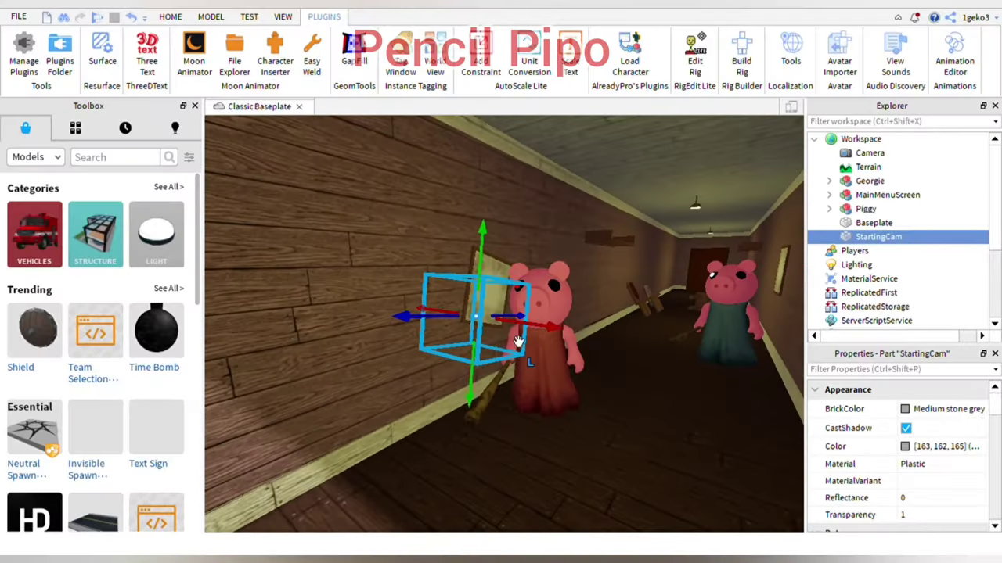
Place a duplicate of StartingCam on the hallway floor near the crossed-out pig picture and set its orientation to 0, -90, 0.
key("ctrl+d")
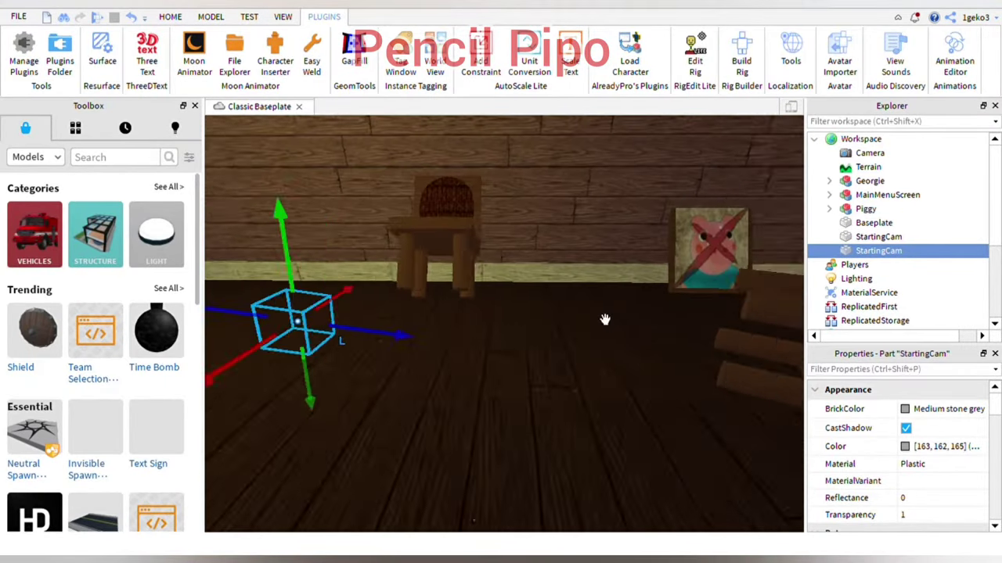
left_click_drag(603, 320, 617, 371)
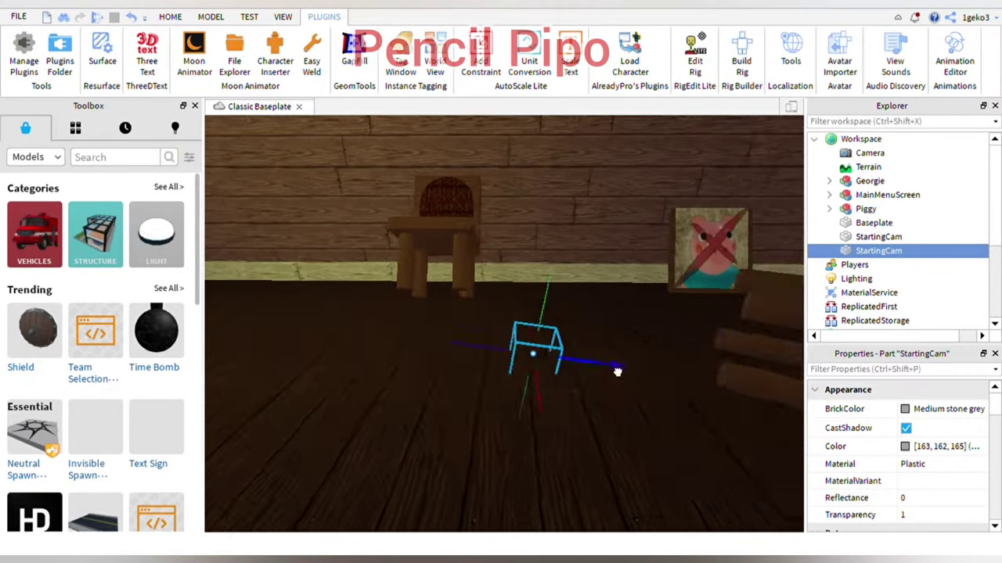
type("ori")
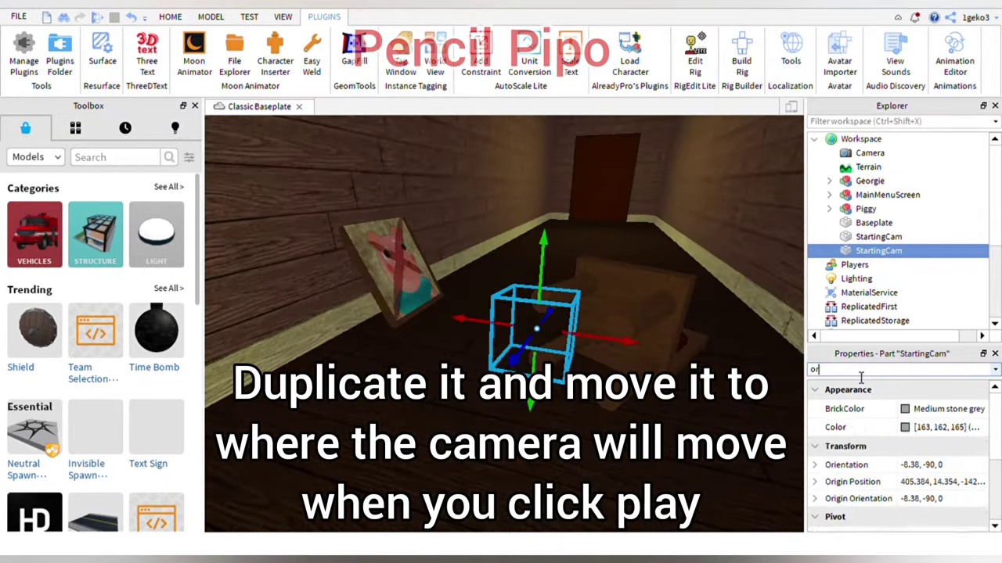
left_click(915, 408)
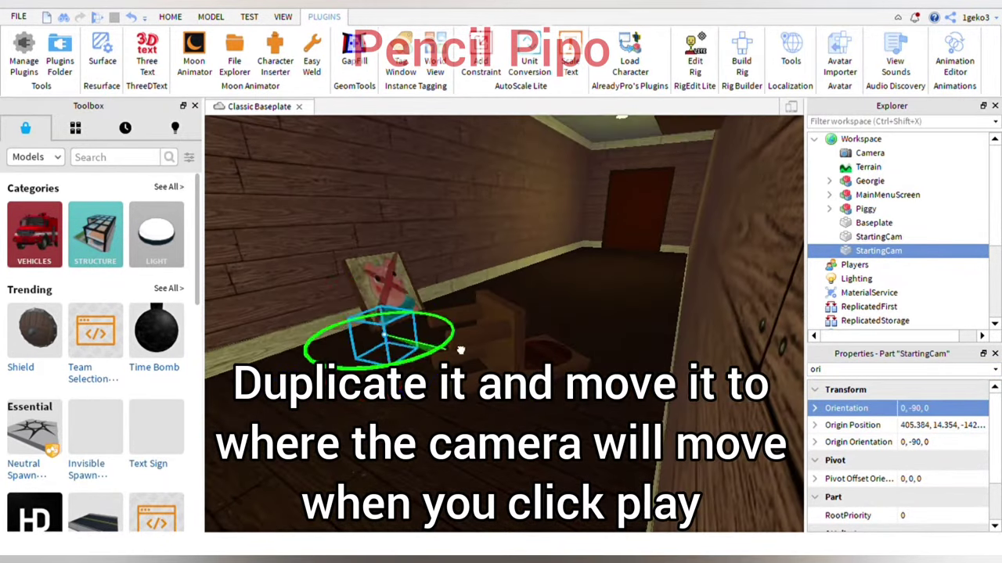
Rotate and reposition the duplicated camera part to an orientation of about -15, -30, 0, undoing the stray roll.
left_click_drag(329, 341, 384, 345)
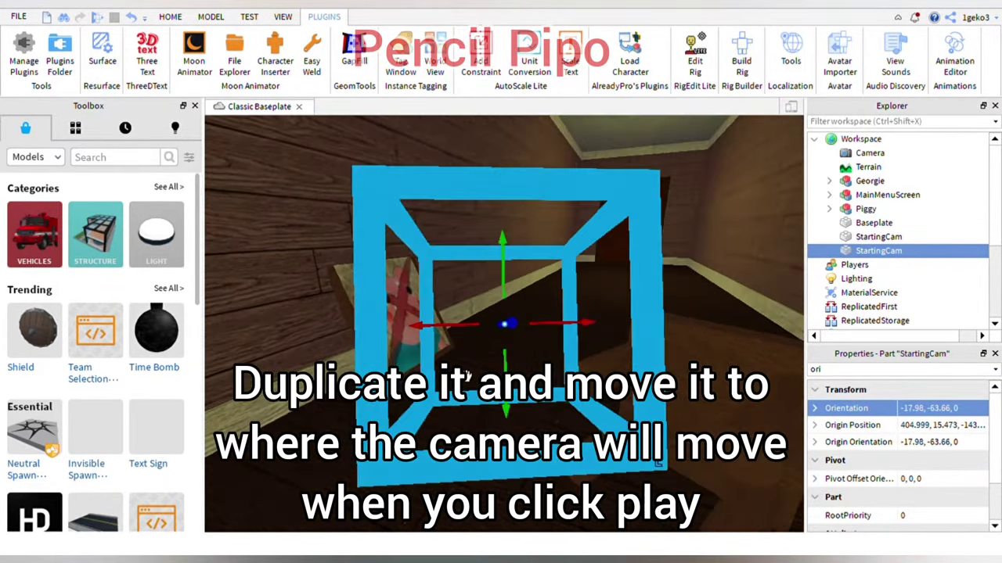
key("ctrl+4")
key("ctrl+2")
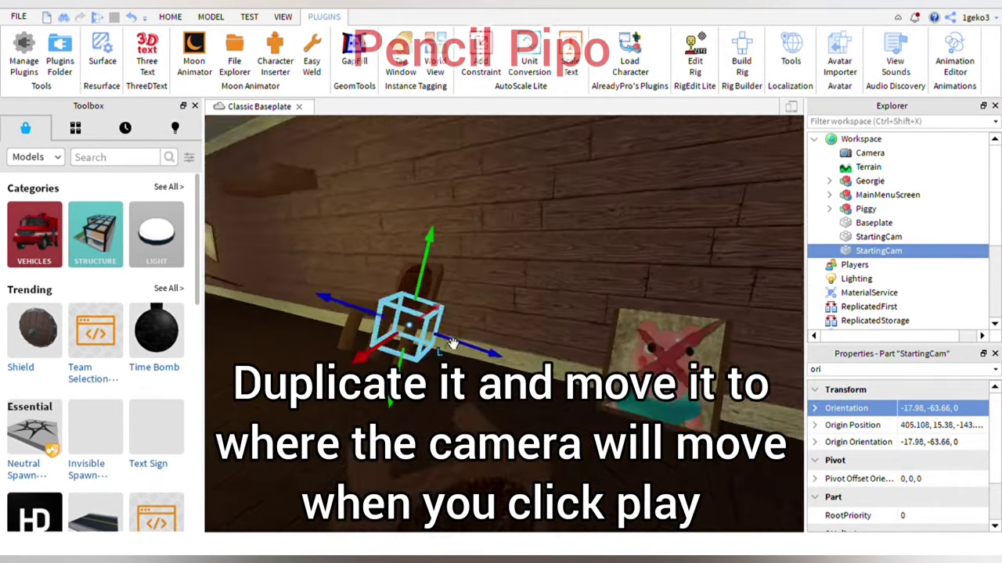
left_click_drag(548, 269, 566, 290)
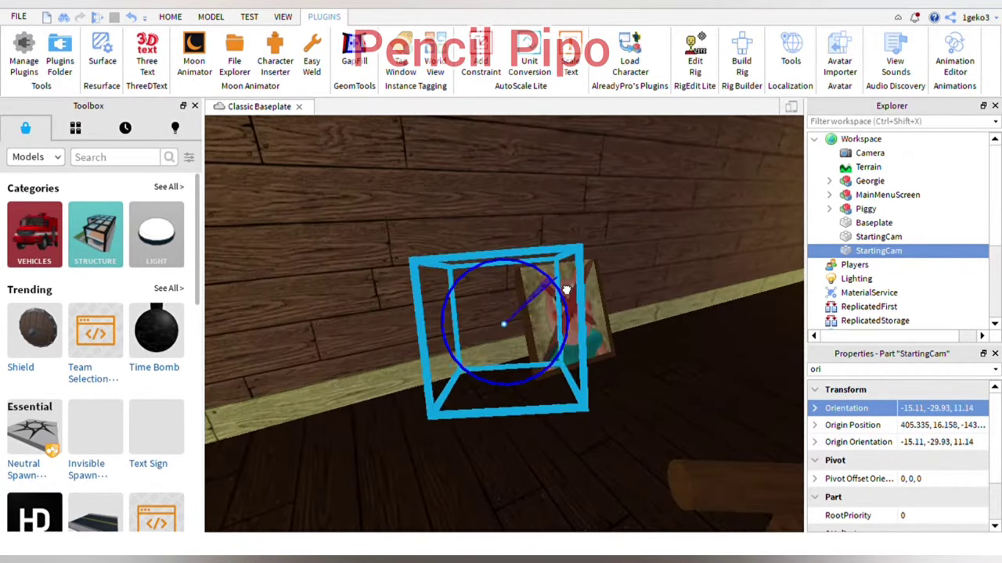
key("ctrl+z")
key("ctrl+2")
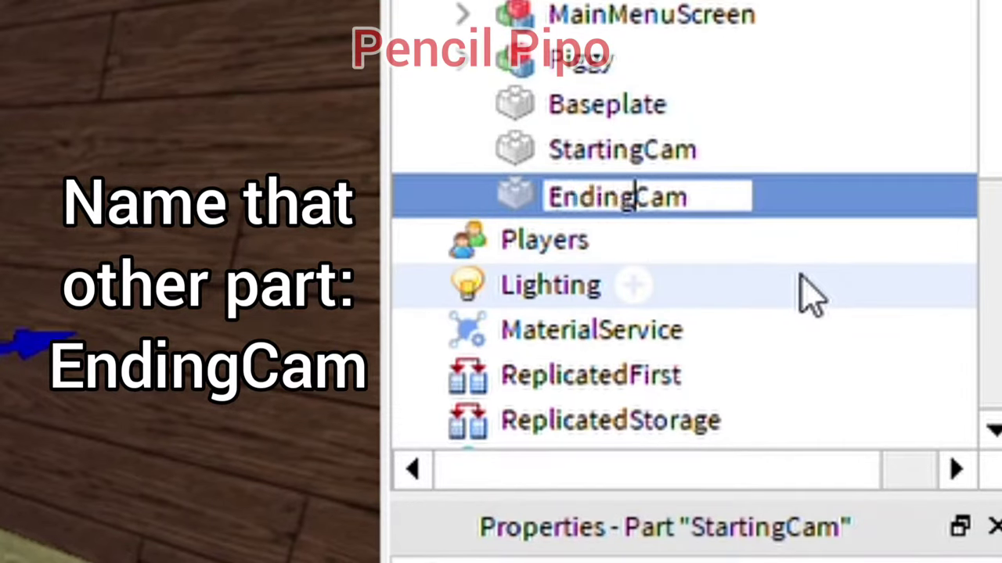
Rename the duplicated camera part as EndingCam and deselect it.
key("Return")
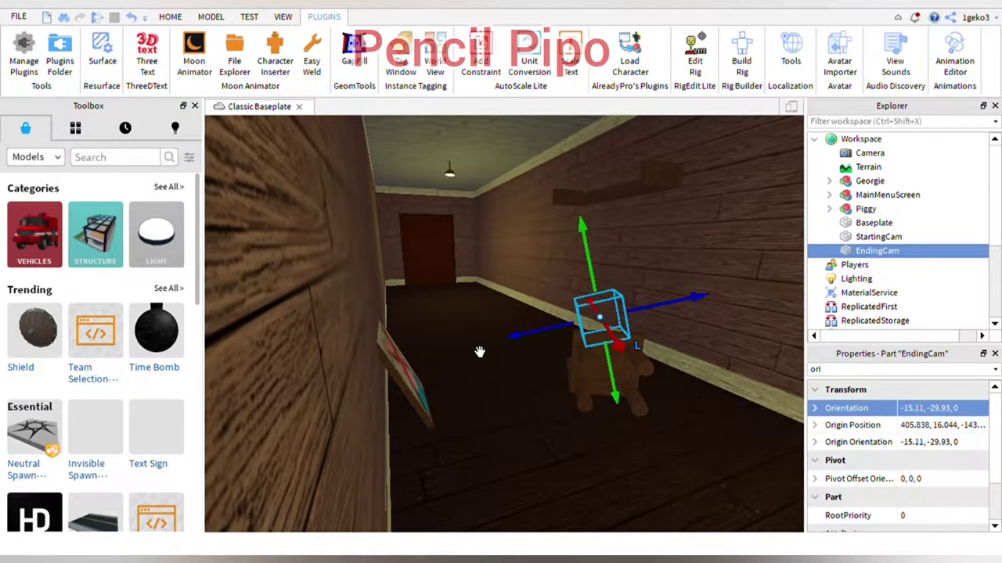
scroll(436, 360, "up", 5)
left_click(436, 360)
scroll(435, 360, "down", 3)
mouse_move(462, 384)
right_mouse_down()
mouse_move(428, 360)
mouse_move(459, 383)
right_mouse_up()
scroll(459, 382, "up", 5)
Anchor the StartingCam and EndingCam parts together.
left_click(878, 236)
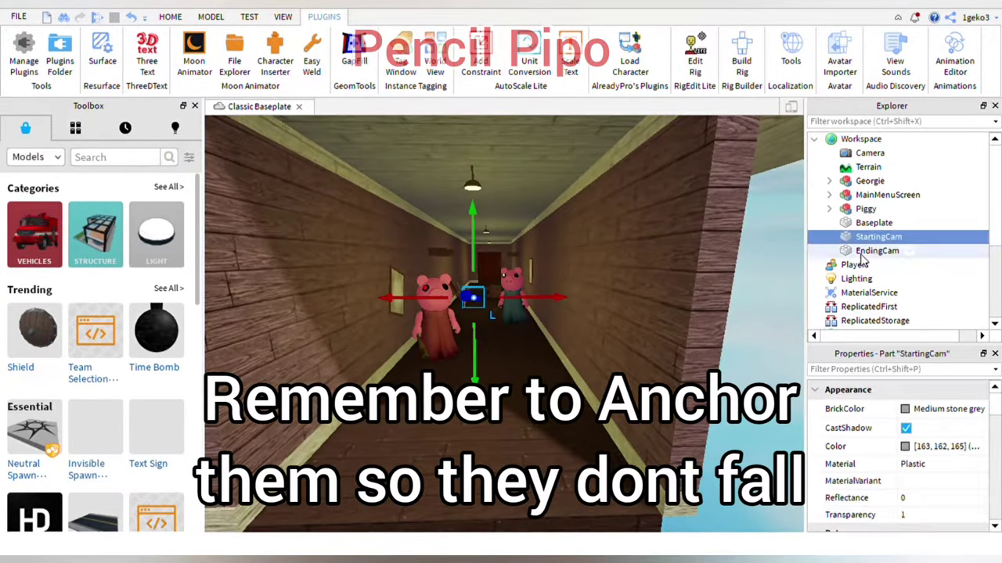
left_click(192, 15)
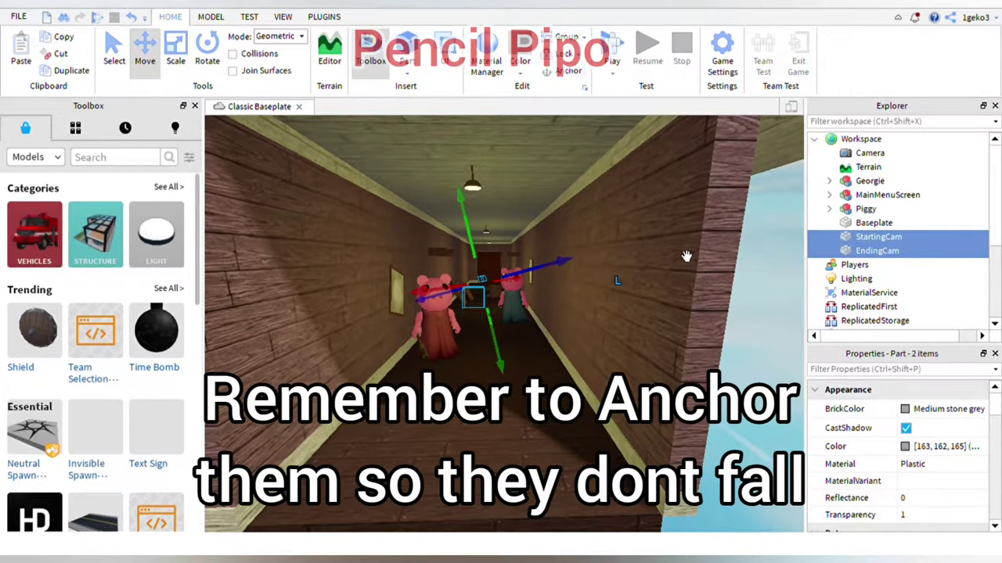
scroll(685, 256, "down", 5)
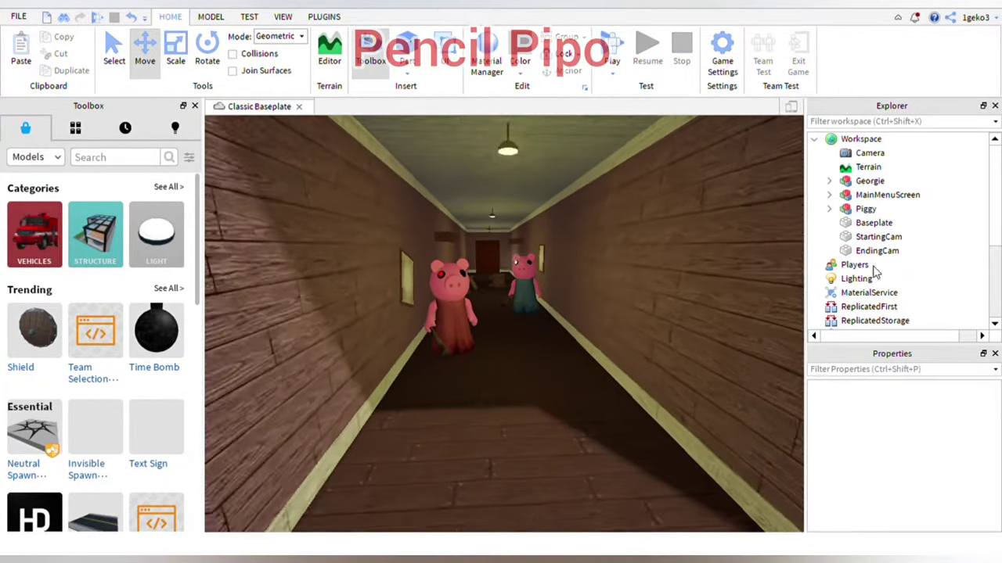
Add a ScreenGui to StarterGui and name it MainMenu.
scroll(865, 168, "down", 4)
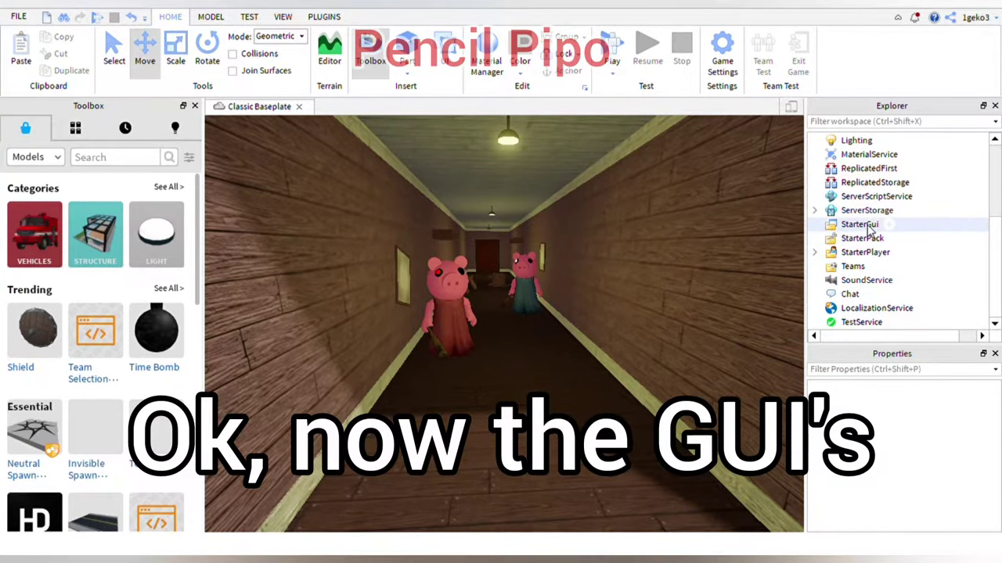
left_click(867, 226)
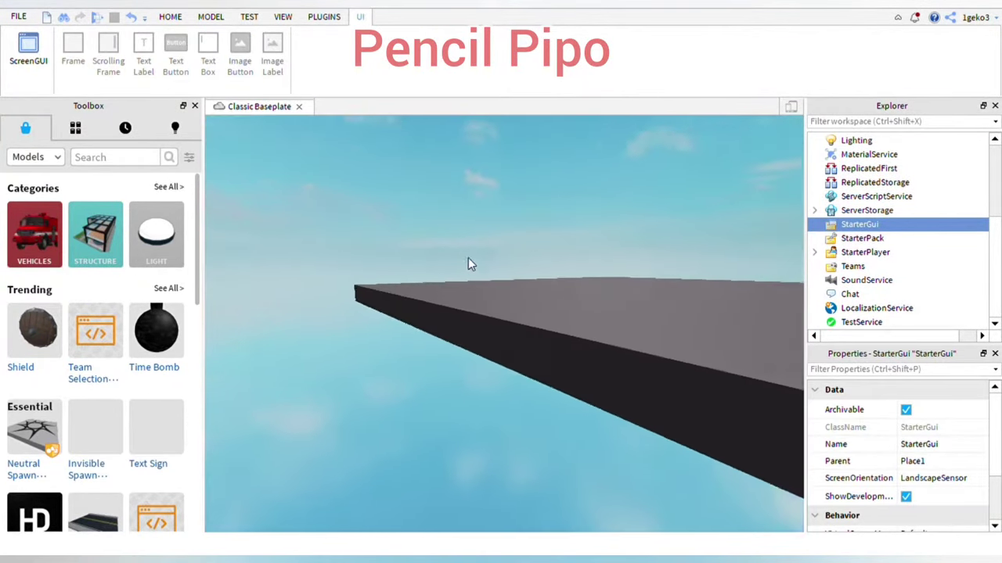
right_click_drag(468, 258, 465, 257)
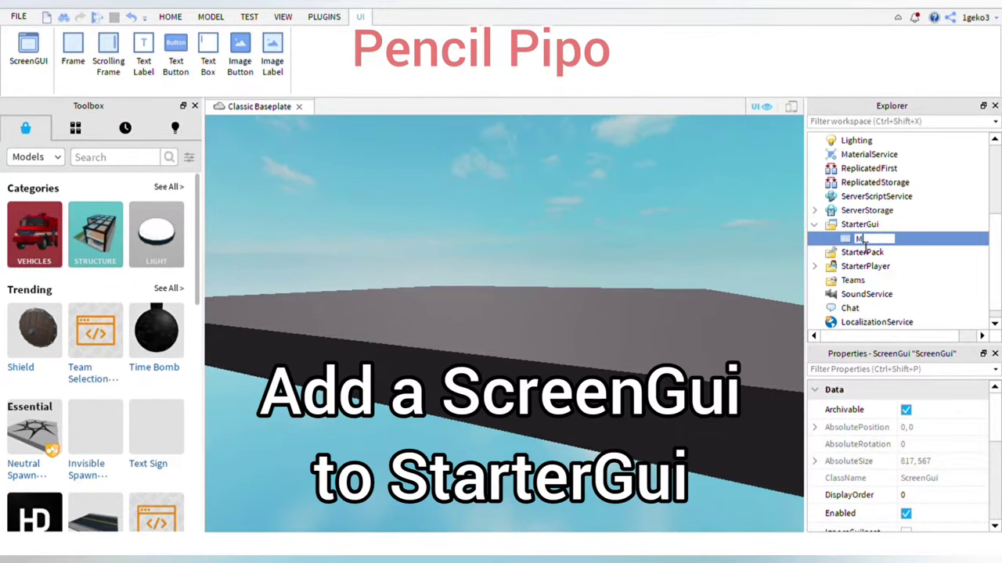
type("ain M")
key("BackSpace")
key("BackSpace")
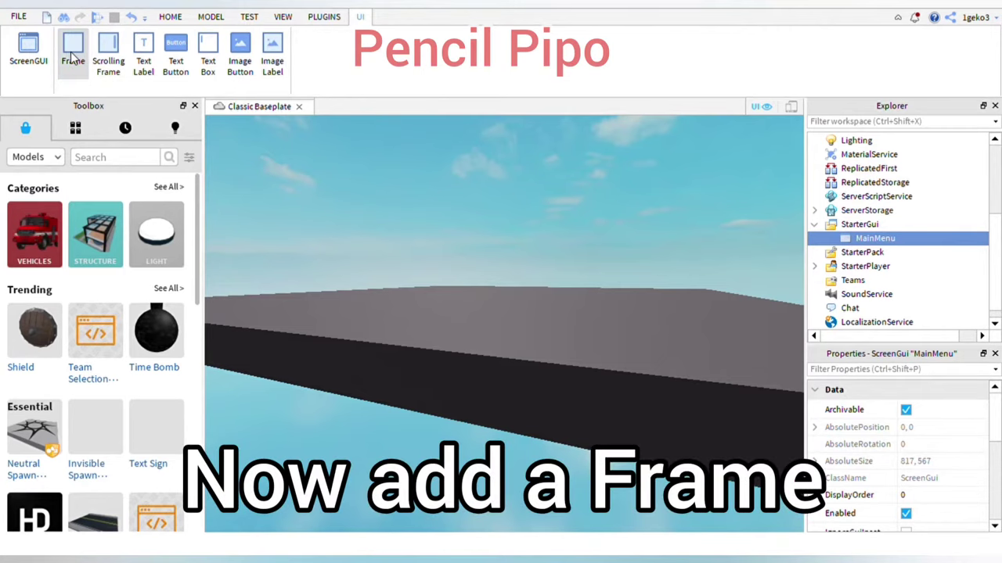
Add a Frame inside the MainMenu ScreenGui and name it MainMenu as well.
left_click(73, 49)
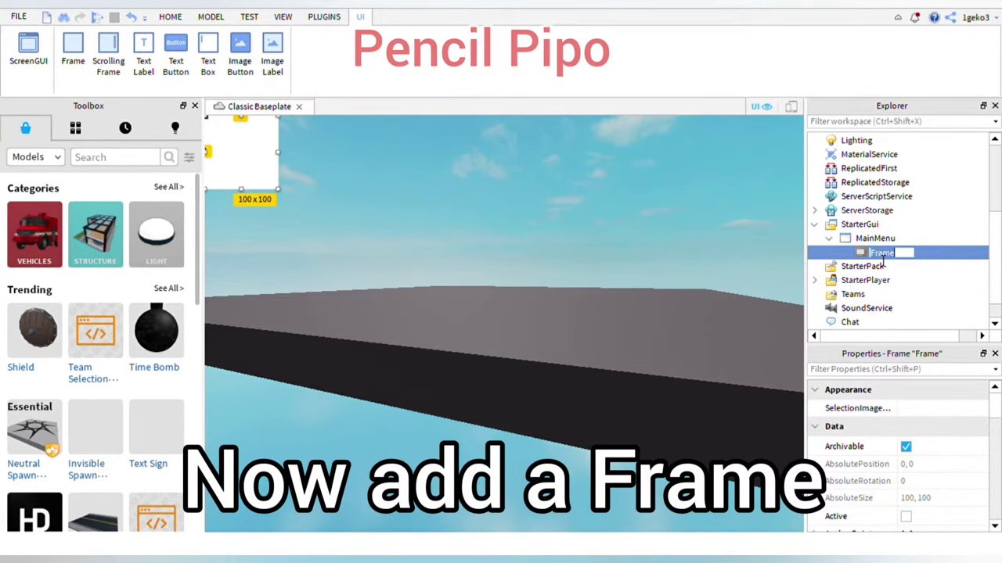
type("MainMenu")
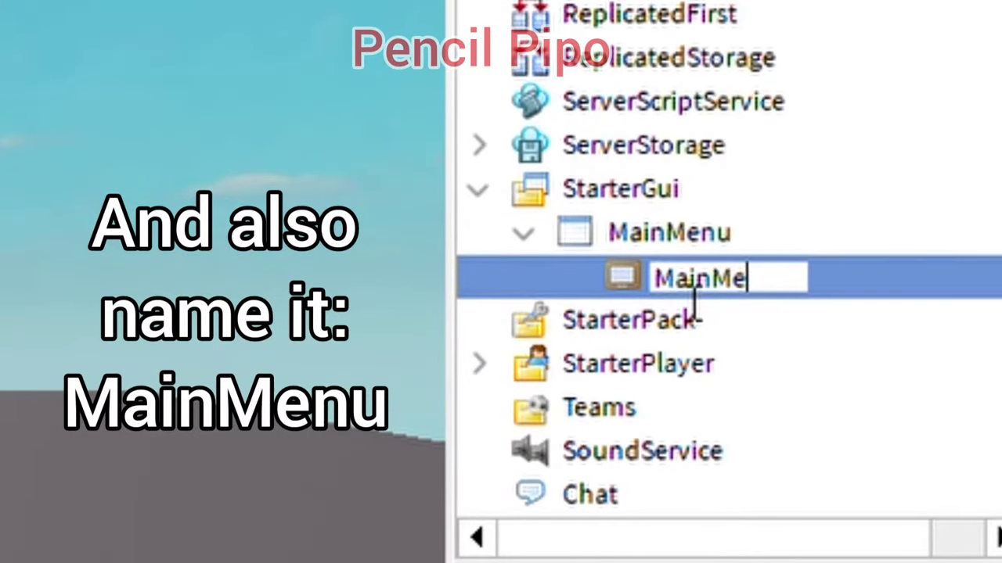
key("Return")
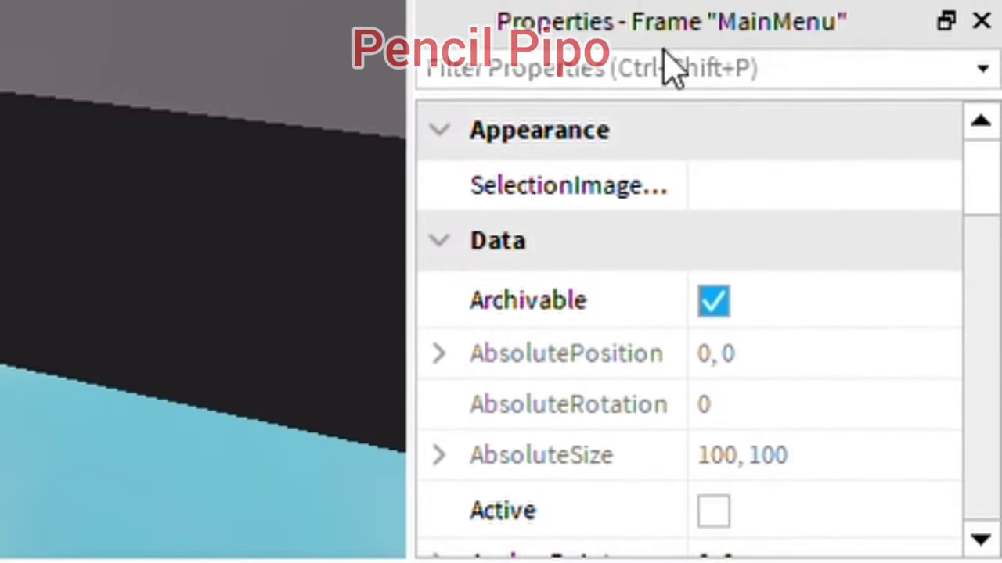
Set the MainMenu frame's Size to {1,1},{1,1} so that it fills the whole screen.
left_click(672, 69)
type("size")
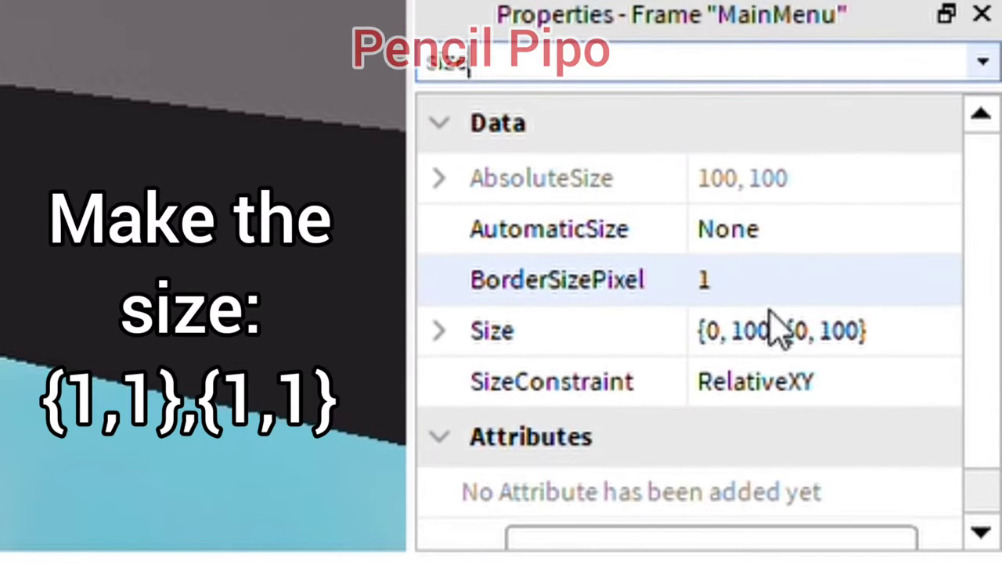
left_click(787, 331)
type("1,1,1,1")
key("Return")
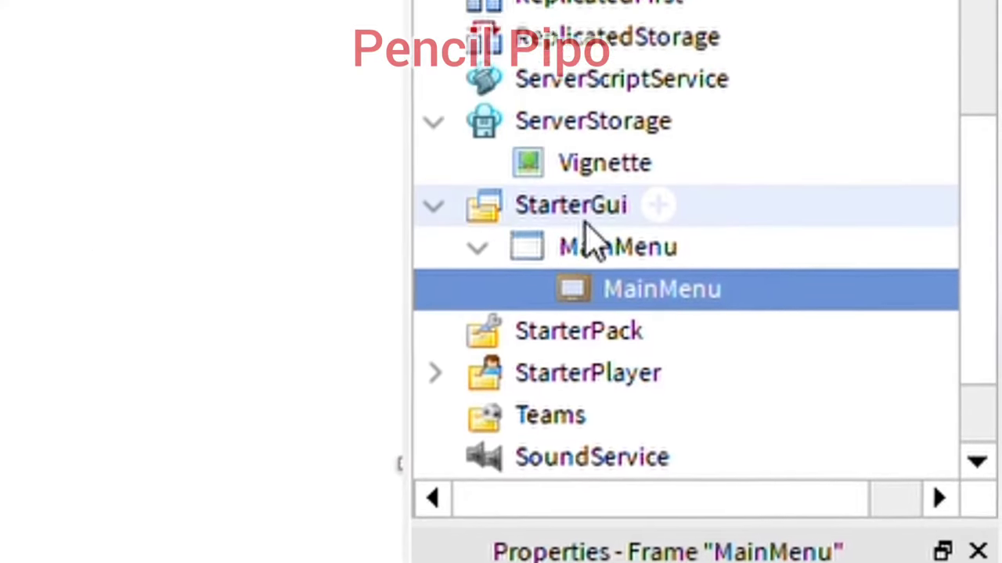
Enable IgnoreGuiInset on the MainMenu ScreenGui.
left_click(612, 252)
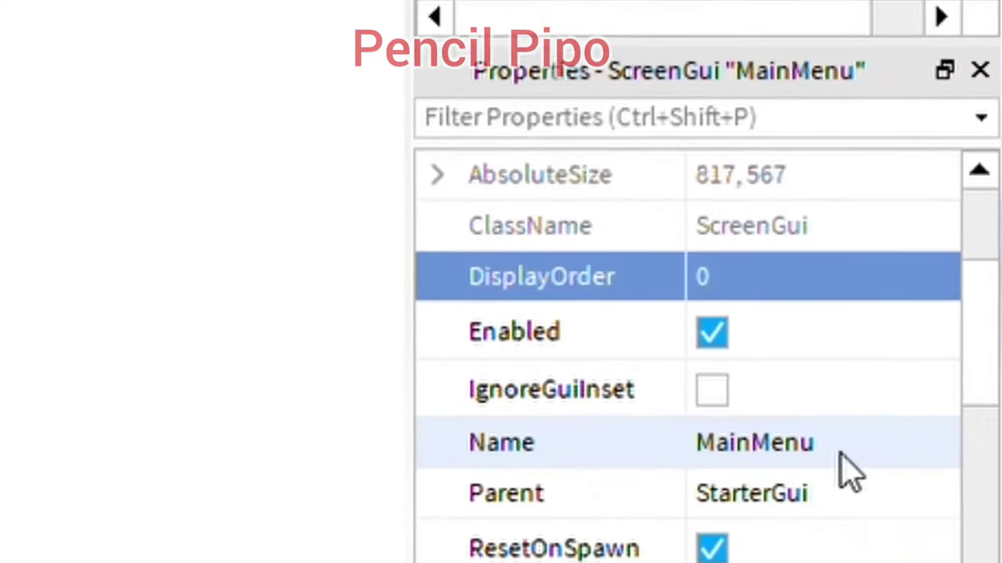
scroll(826, 395, "up", 2)
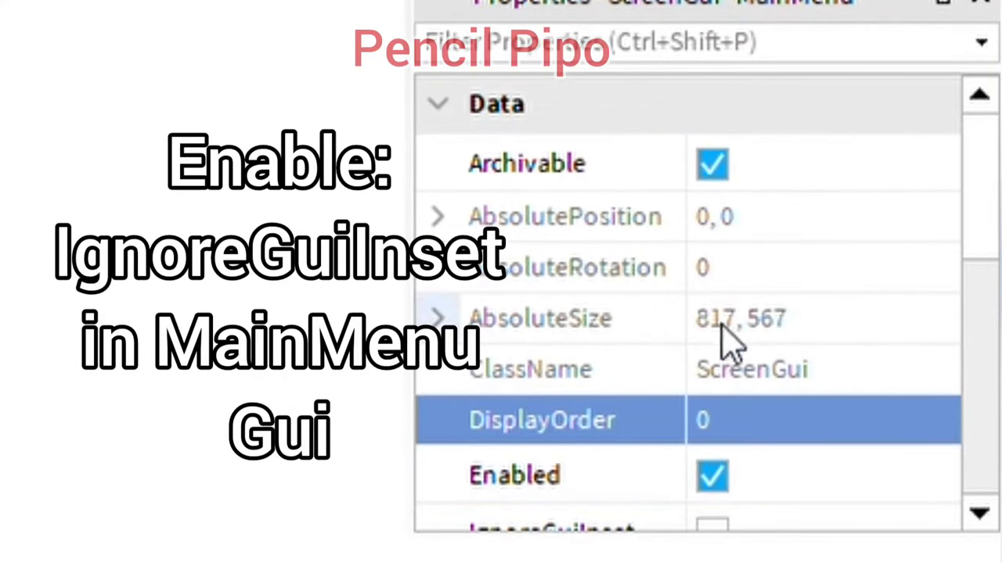
scroll(693, 273, "down", 5)
scroll(738, 295, "up", 3)
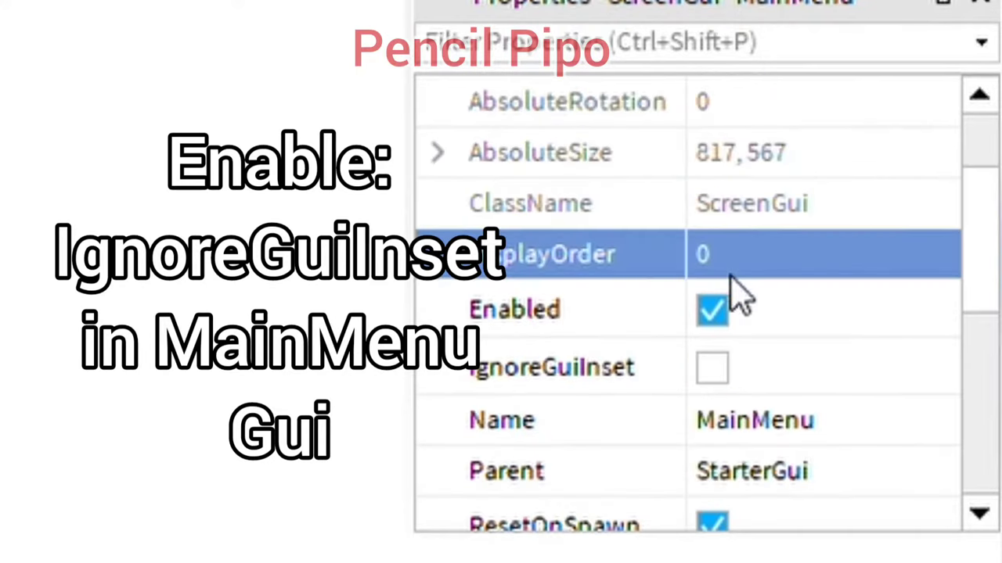
left_click(751, 376)
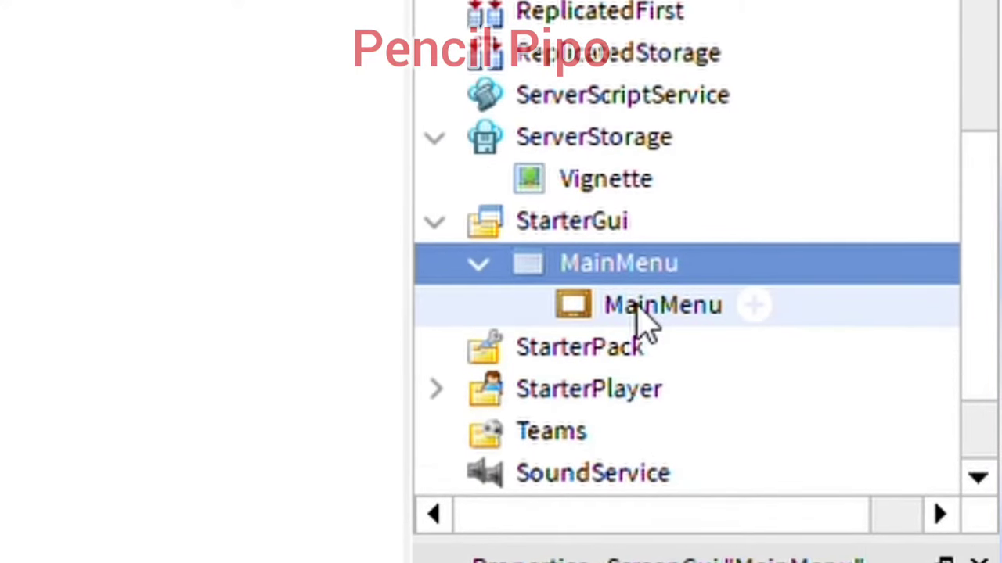
Set the MainMenu frame's BackgroundTransparency to 1.
left_click(635, 304)
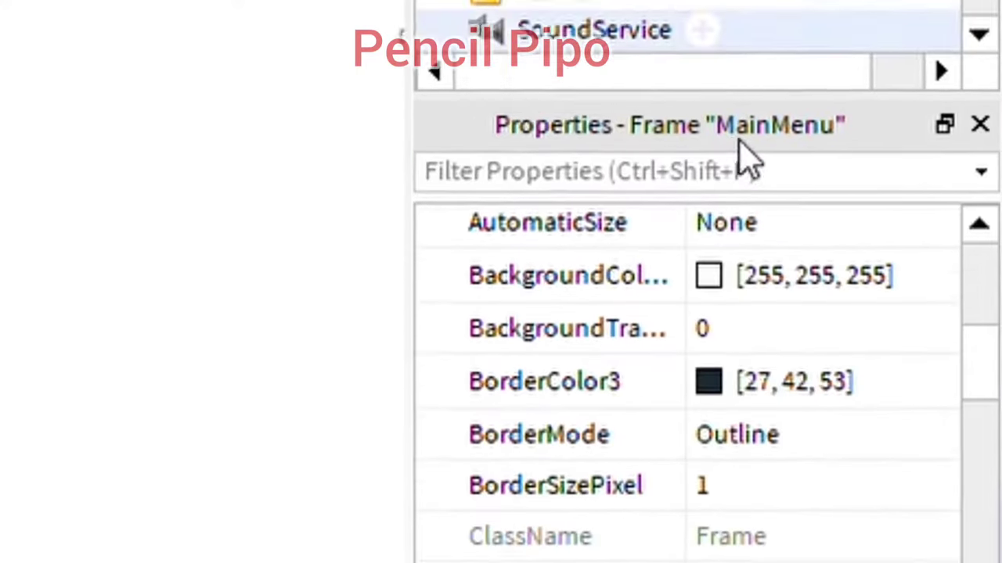
scroll(809, 351, "up", 4)
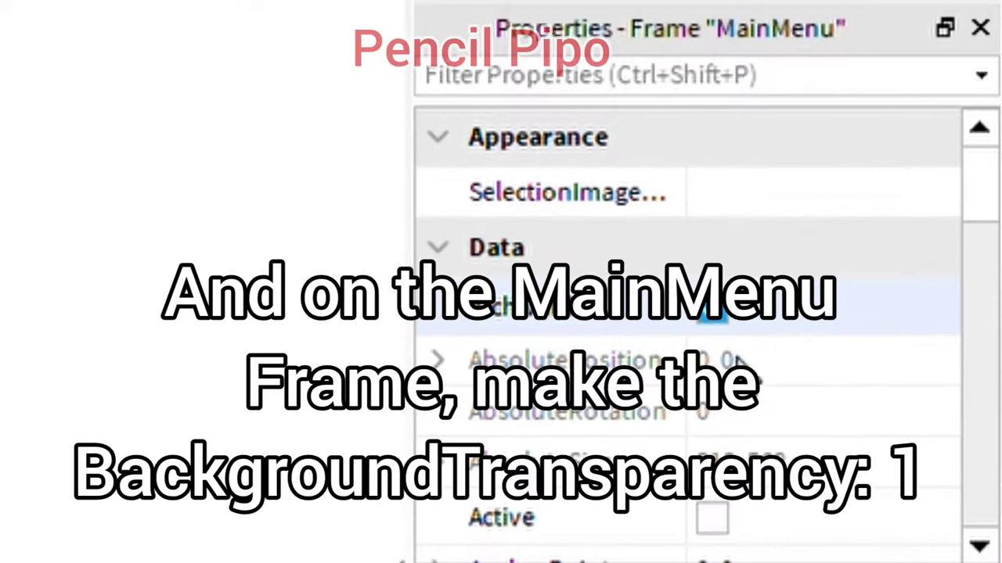
left_click(648, 86)
type("tr")
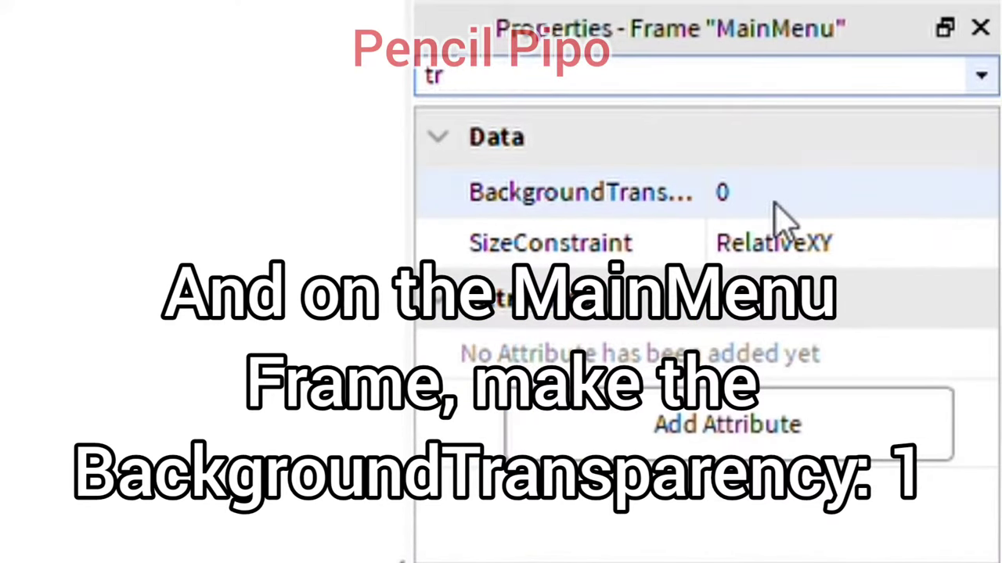
left_click(724, 192)
type("1")
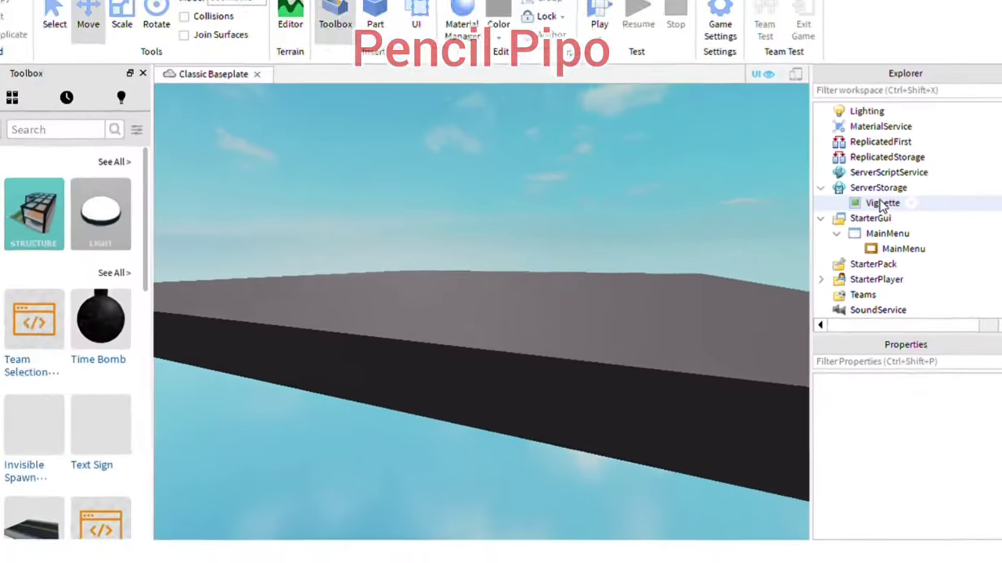
Add a text label inside the MainMenu frame and move it toward the middle of the screen.
left_click_drag(892, 221, 934, 232)
left_click(904, 268)
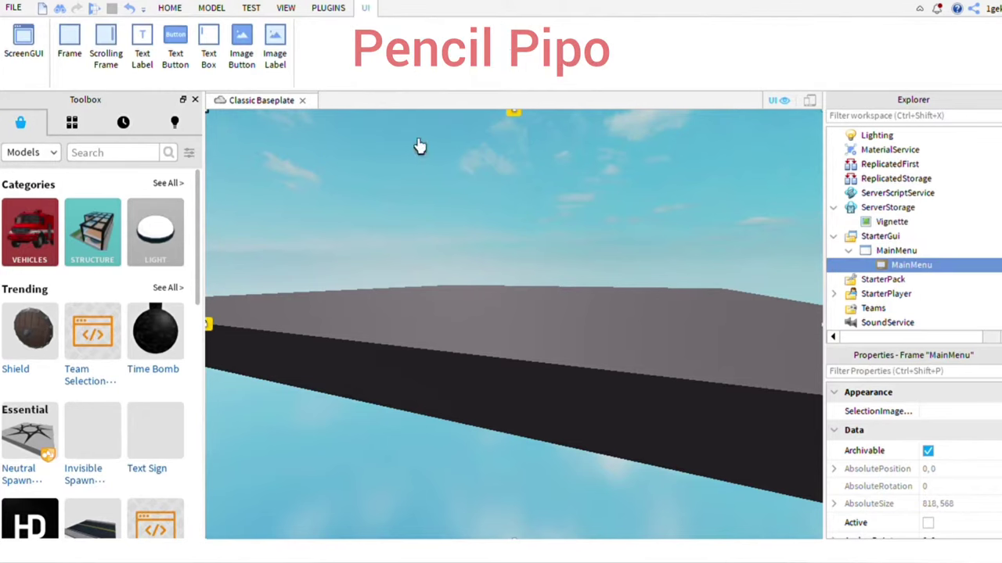
left_click(142, 61)
left_click_drag(336, 169, 543, 268)
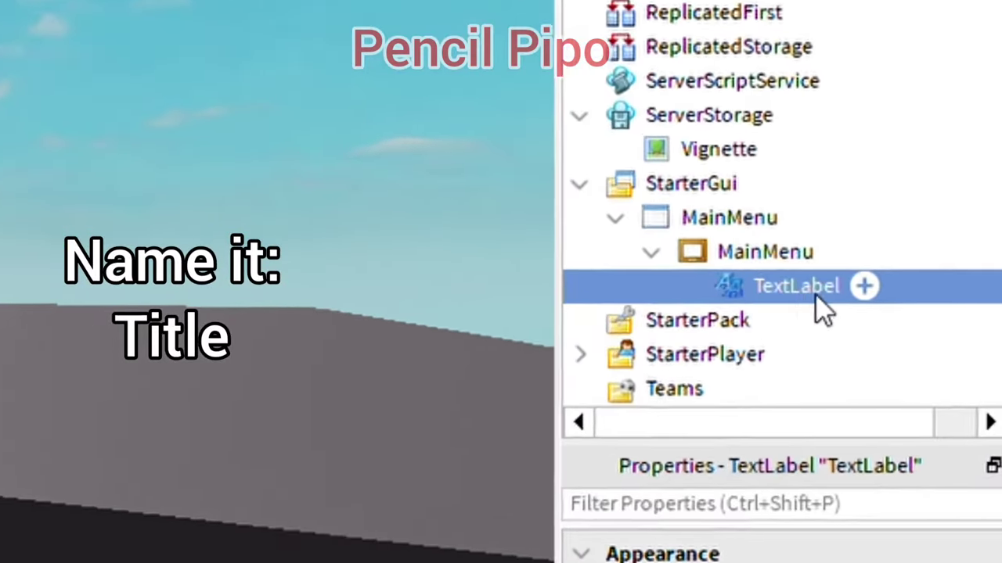
Rename the text label as Title and enlarge it to about 372 × 198 pixels.
double_click(935, 285)
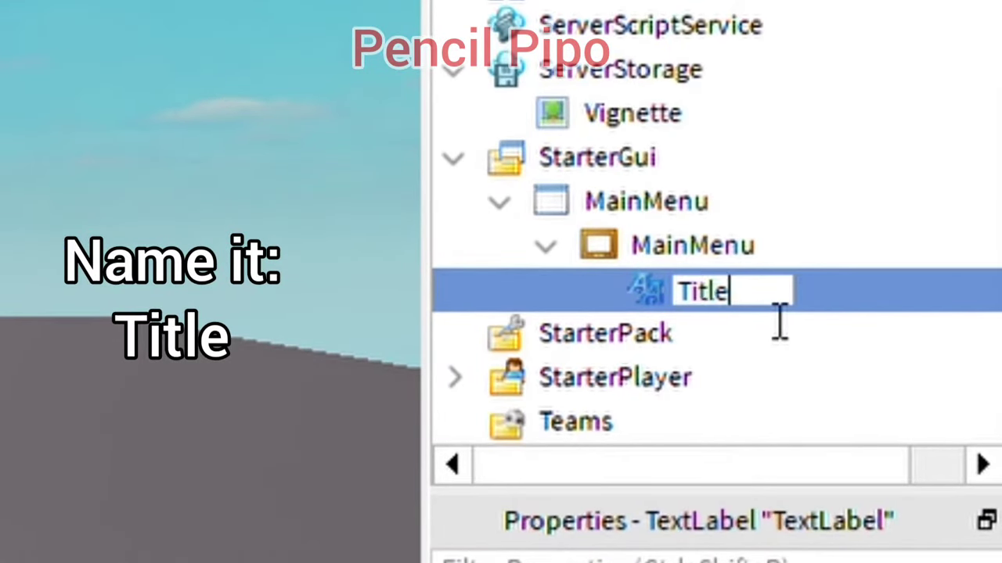
key("Return")
left_click_drag(556, 258, 686, 367)
left_click_drag(679, 379, 629, 346)
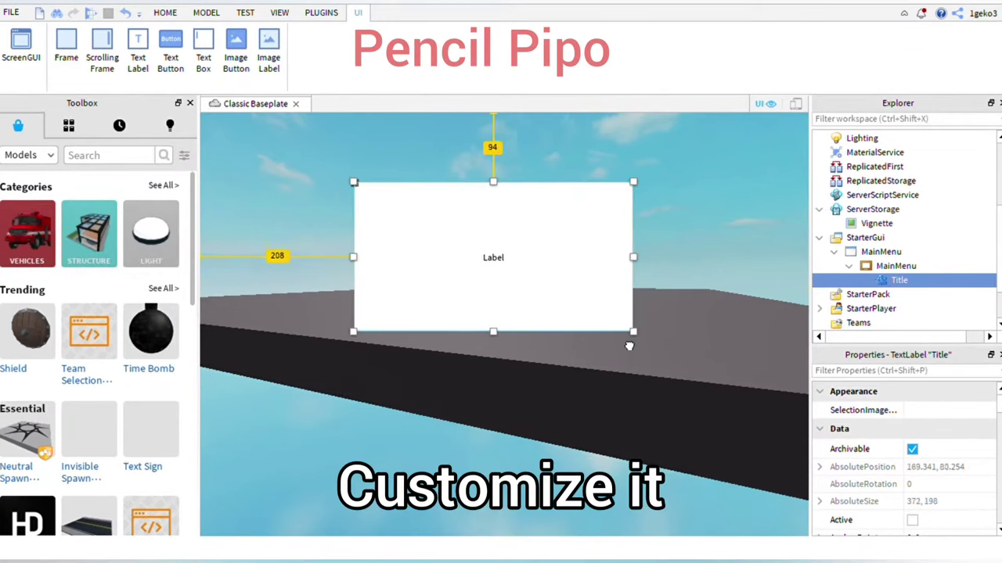
Customize the Title label to read Piggy in scaled white text with a text stroke transparency of 0 and a BackgroundTransparency of 1.
double_click(465, 272)
left_click(912, 520)
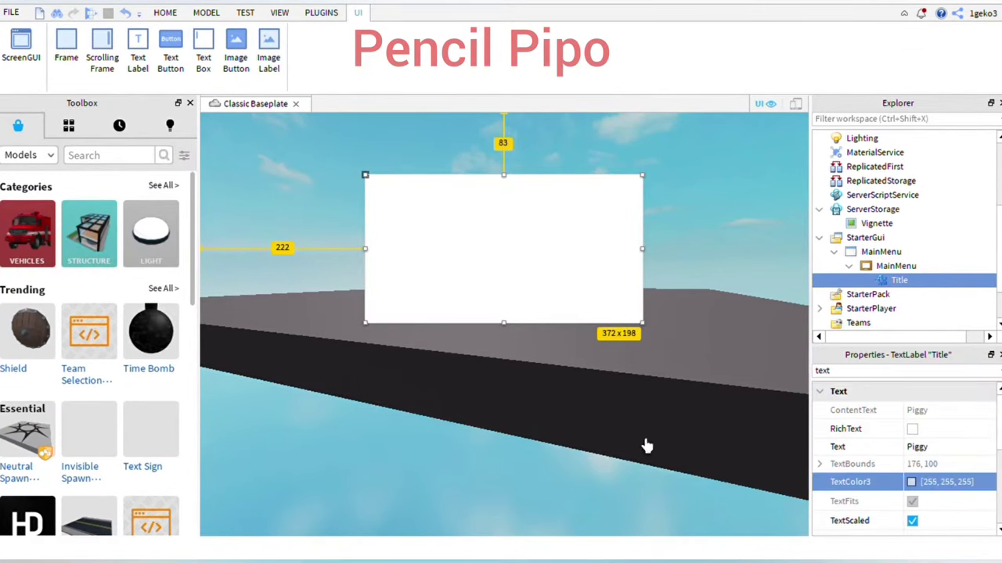
scroll(963, 457, "down", 3)
left_click(927, 463)
type("0")
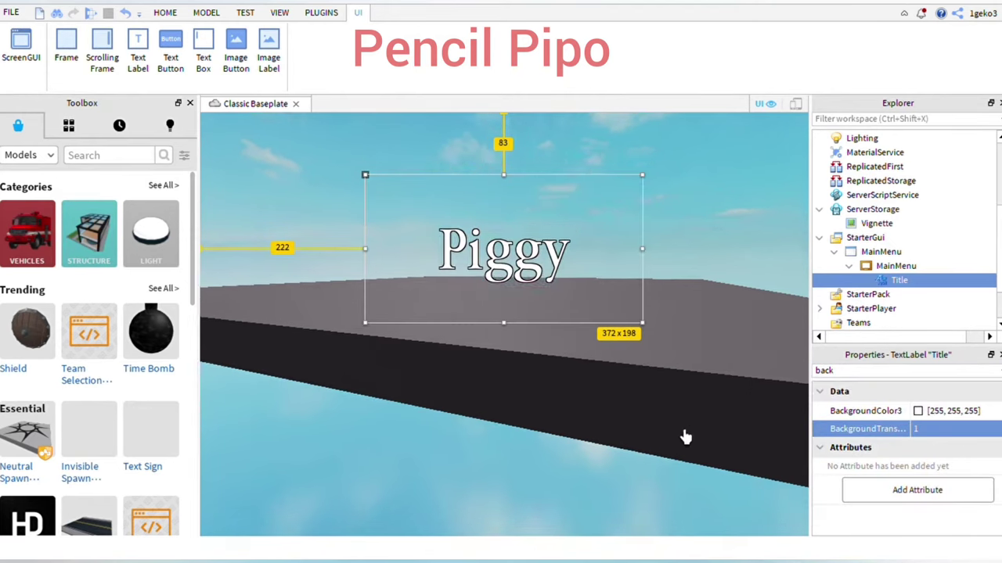
Shrink the Title label's box around the Piggy text, keeping it centred, and deselect it.
left_click_drag(642, 321, 592, 295)
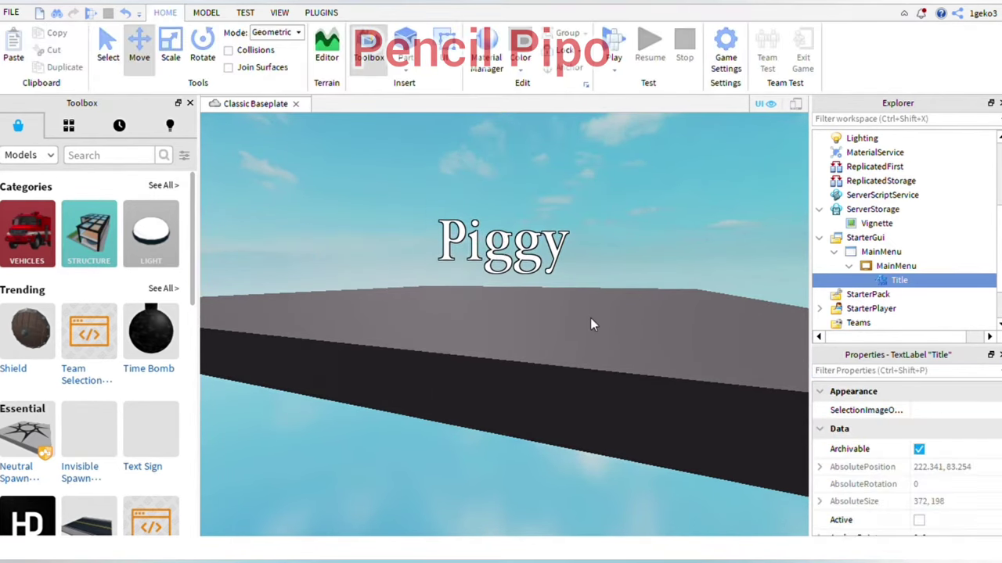
left_click(620, 333)
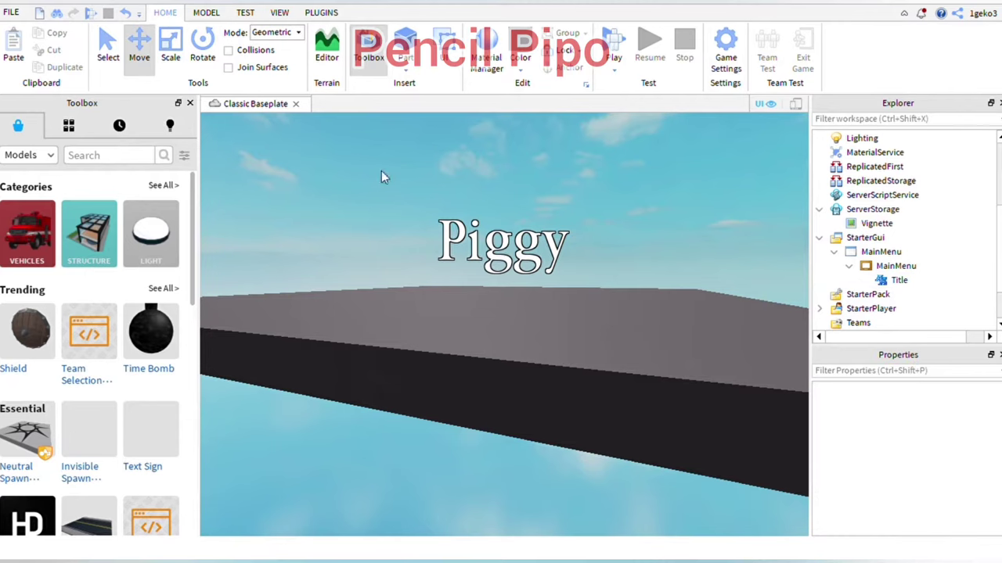
Move the Vignette image from ServerStorage into the MainMenu frame in StarterGui.
left_click(896, 267)
left_click_drag(876, 224, 900, 266)
left_click(693, 319)
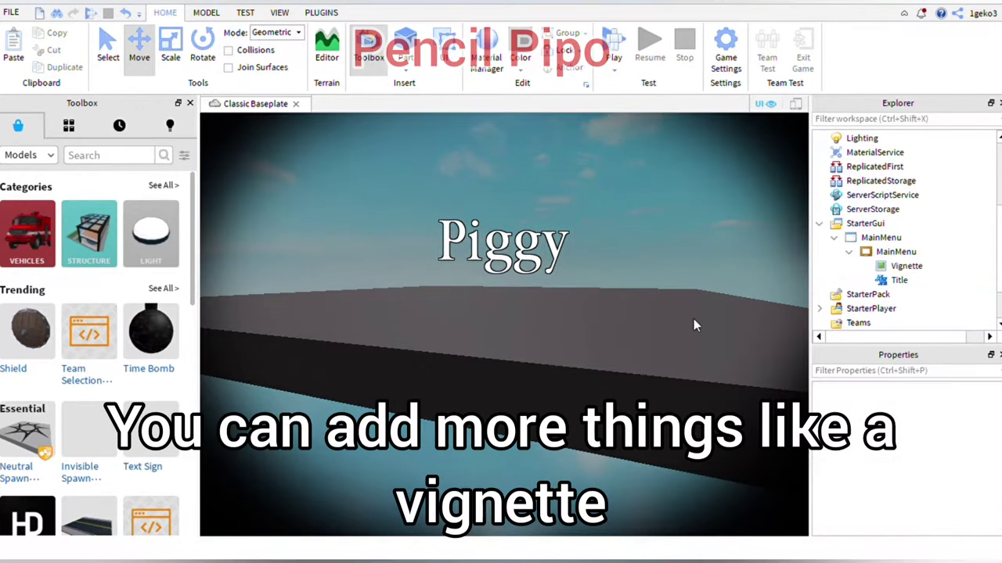
Add a text button to the MainMenu frame and place it centred below the Piggy title.
left_click(897, 252)
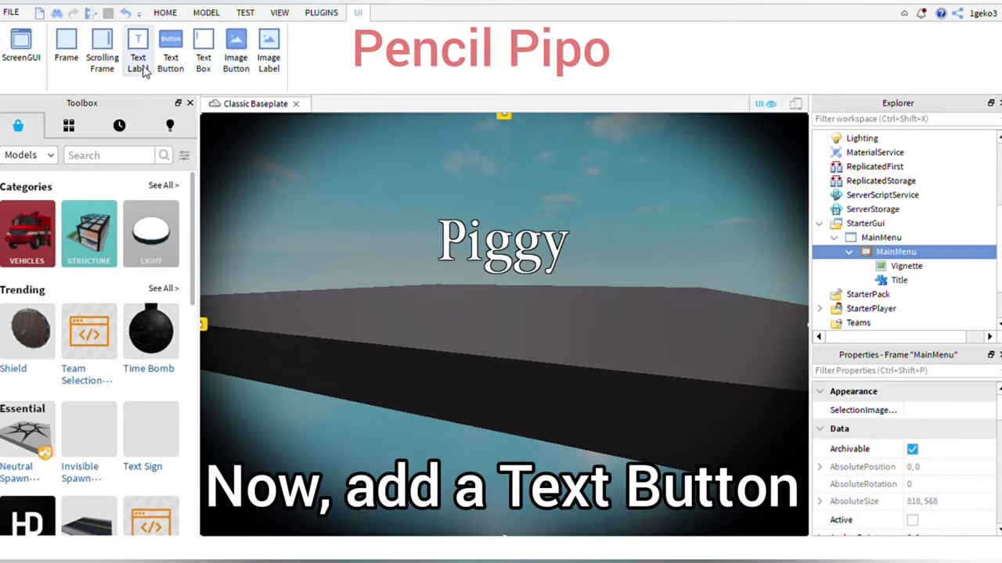
left_click(170, 58)
left_click_drag(333, 141, 556, 439)
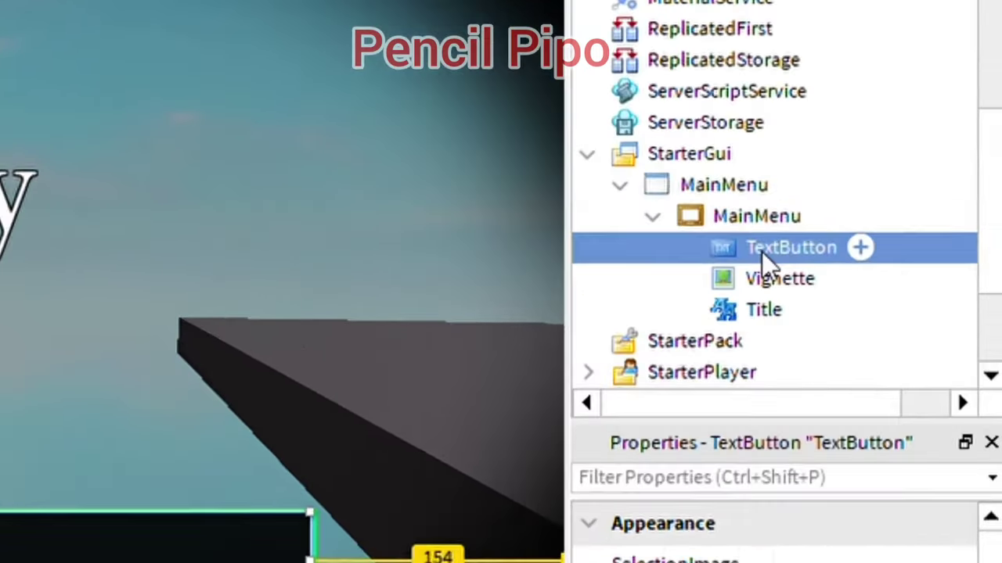
Rename the new text button as Play.
double_click(798, 247)
type("P")
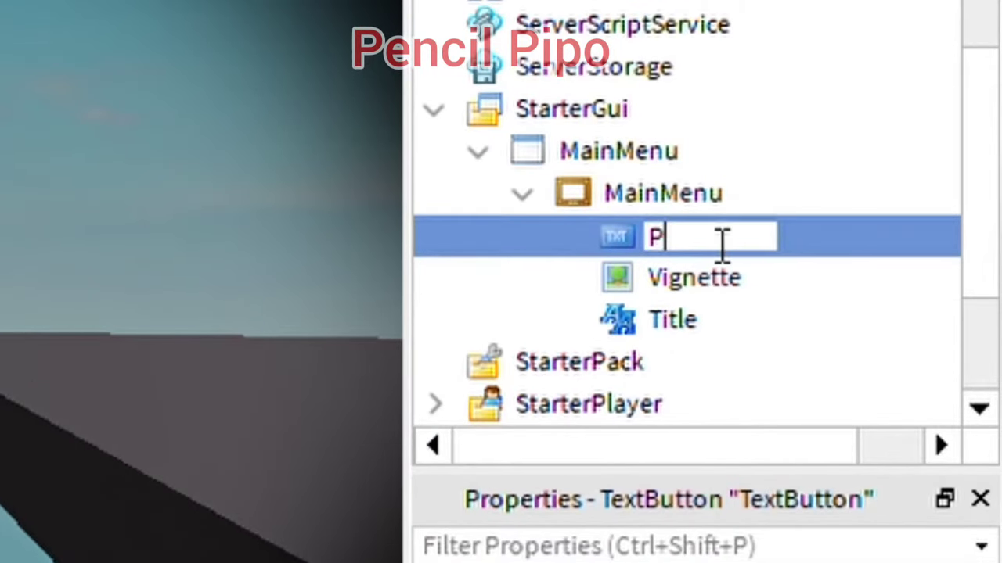
type("lay")
key("Return")
Convert the units of the Play, Vignette and Title elements together with the AutoScale Lite Unit Conversion.
left_click(673, 320)
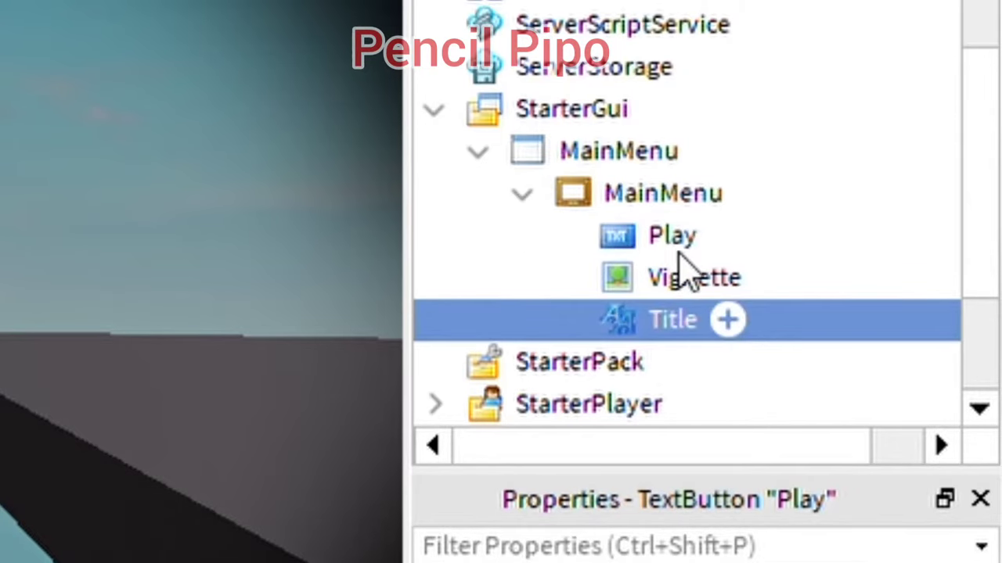
left_click(672, 236, "shift")
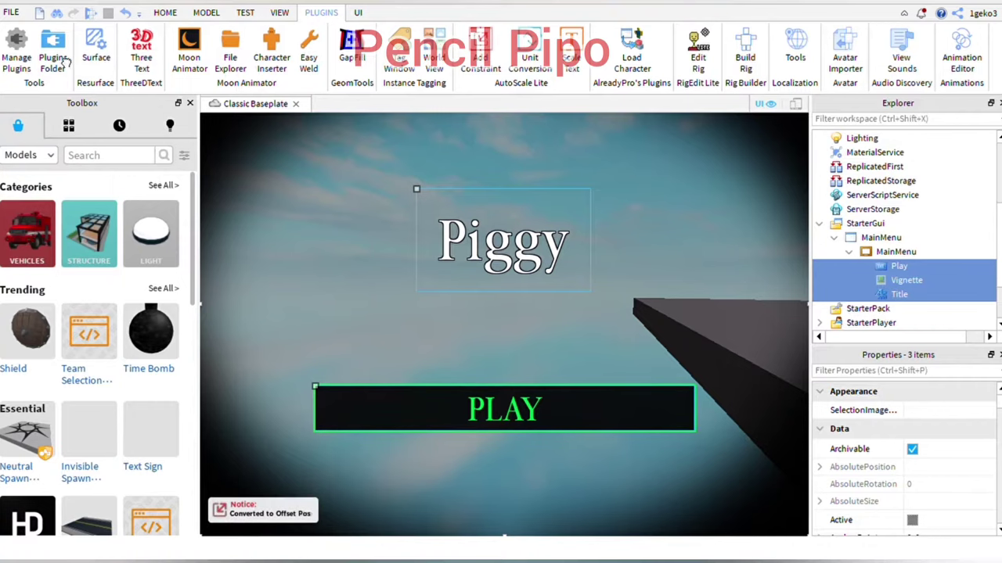
left_click(908, 253)
left_click(731, 283)
Add a LocalScript to the Play button and define cam as workspace.CurrentCamera in it.
right_click_drag(733, 282, 732, 283)
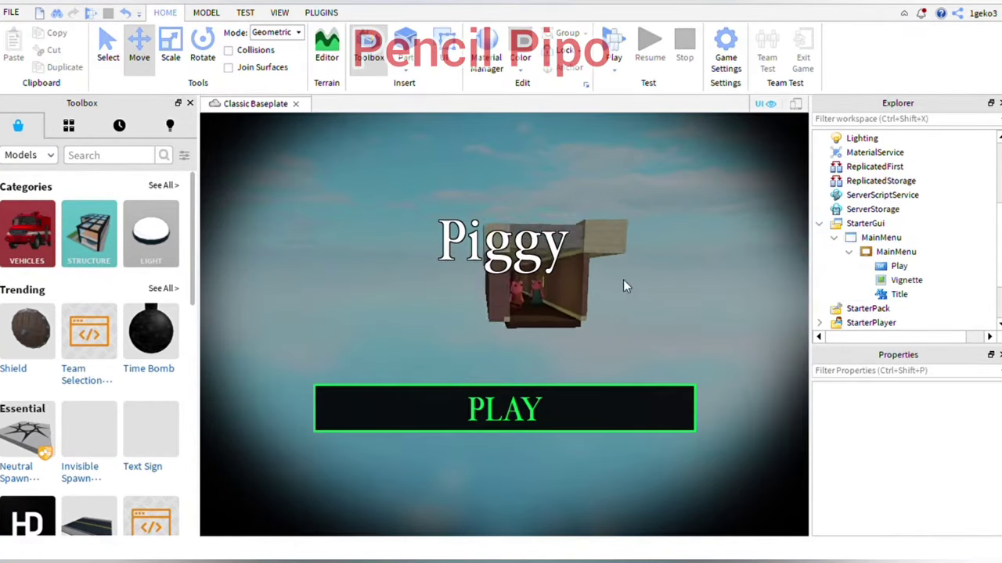
scroll(623, 279, "up", 8)
right_click_drag(575, 298, 576, 298)
scroll(575, 299, "down", 3)
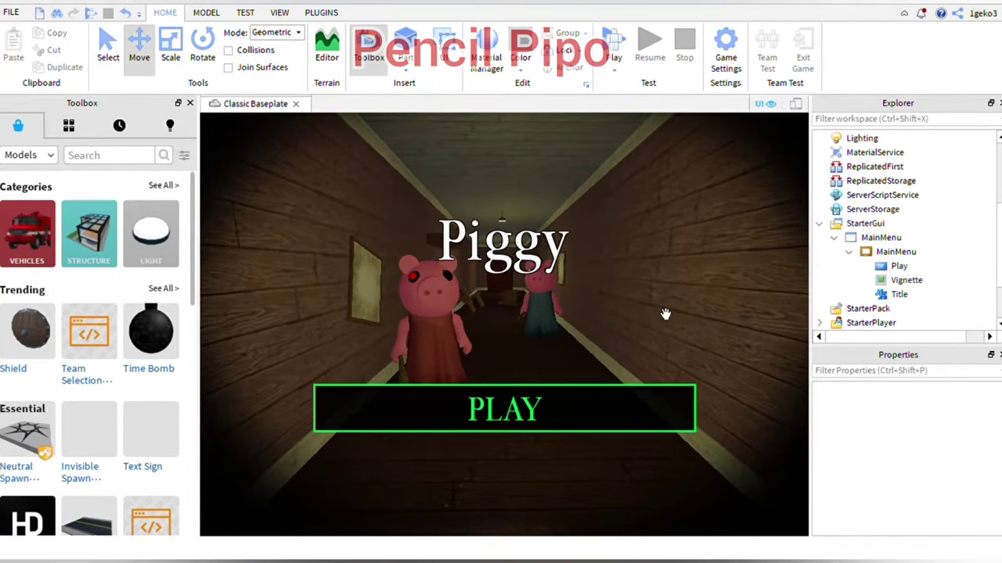
left_click(897, 267)
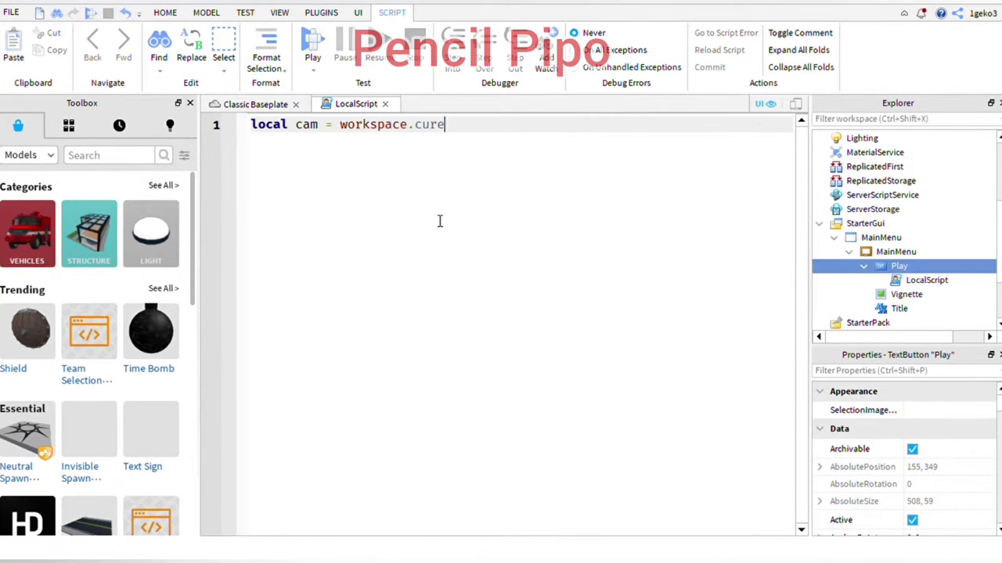
key("Tab")
key("Return")
Declare StatCam as workspace.StartingCam, targetcam as workspace.EndingCam, and fade as script.Parent.Parent.Parent.Fade.
type("local StatCam = workspace.StartingCam")
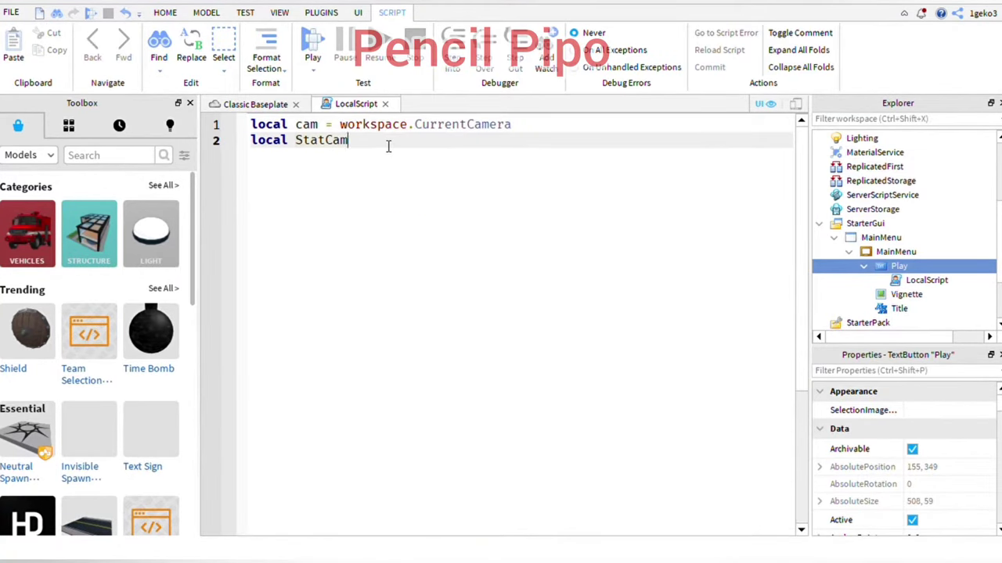
key("Return")
type("local targetcam = workspace.EndingCam")
key("Return")
type("local fade = script.Parent.Parent.Parent.Parent.fa")
key("BackSpace")
key("BackSpace")
key("BackSpace")
key("BackSpace")
key("BackSpace")
key("BackSpace")
key("BackSpace")
key("BackSpace")
key("BackSpace")
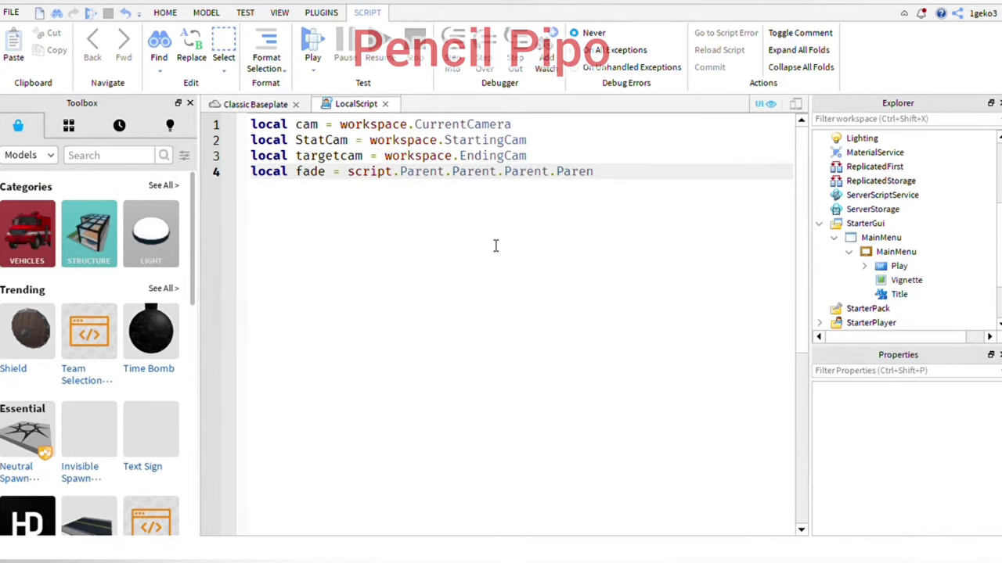
type("Fade")
key("Return")
Declare TS as the TweenService, add wait(0.001), and set cam.CameraType to Enum.CameraType.Scriptable.
type("local TS = game:GetService(\"TweenService\")")
key("Return")
key("Return")
type("wait(0.001)")
key("Return")
type("cam.CameraType = Enum.CameraType.Scriptable ")
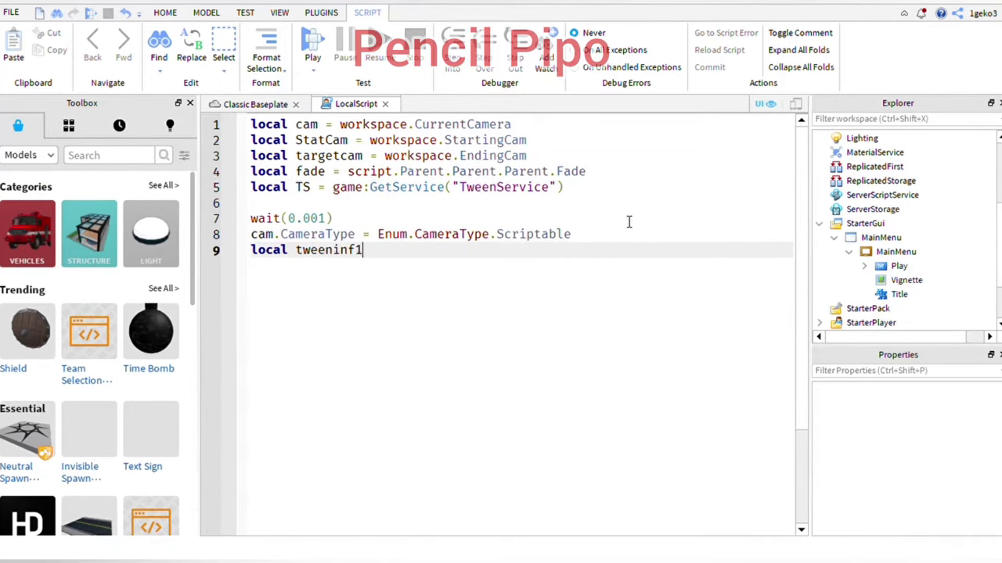
Create and play tween1, moving cam to StatCam.CFrame using tweeninf1 with a 0.001 duration and linear easing.
type(".EasingDirection.InOut")
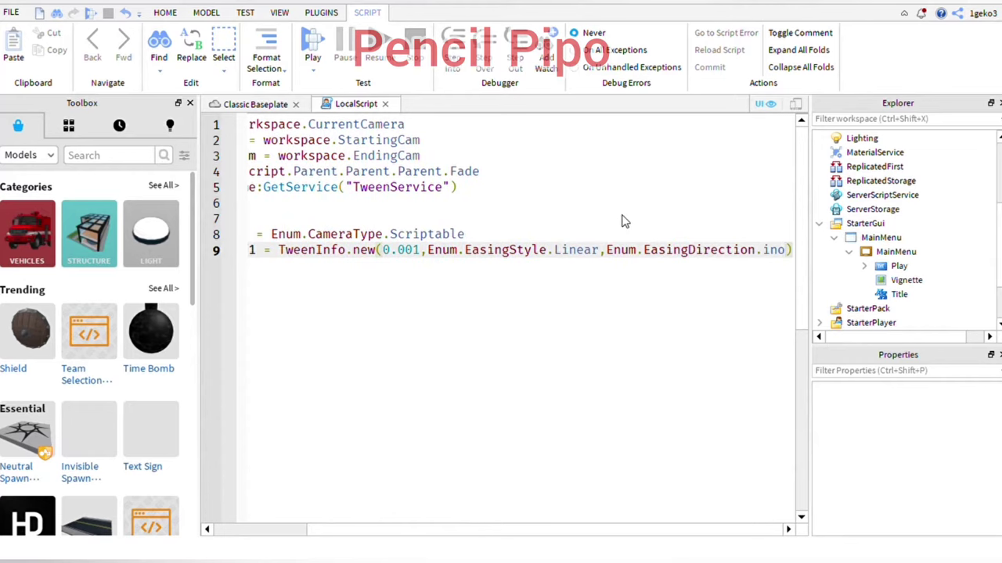
key("Return")
key("Tab")
type(".CFrame}")
key("Return")
type("local tween")
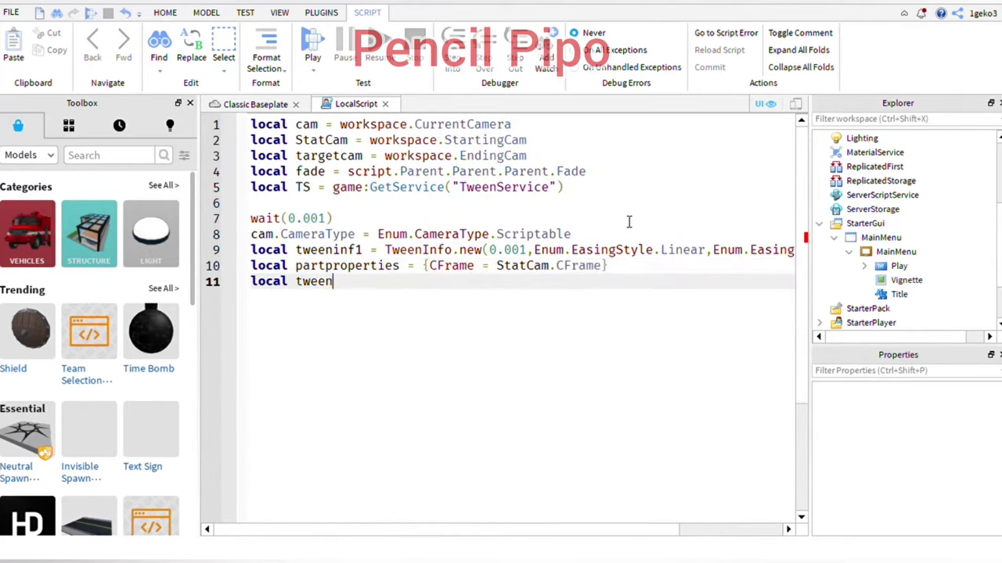
key("Return")
type("tween1:Play()")
Write a FadeAnim function with a loop over i = 0,1,-0.05 that sets fade.Transparency to i and waits 0.05.
key("Return")
key("Return")
type("function FadeAnim()")
key("Return")
type("fo")
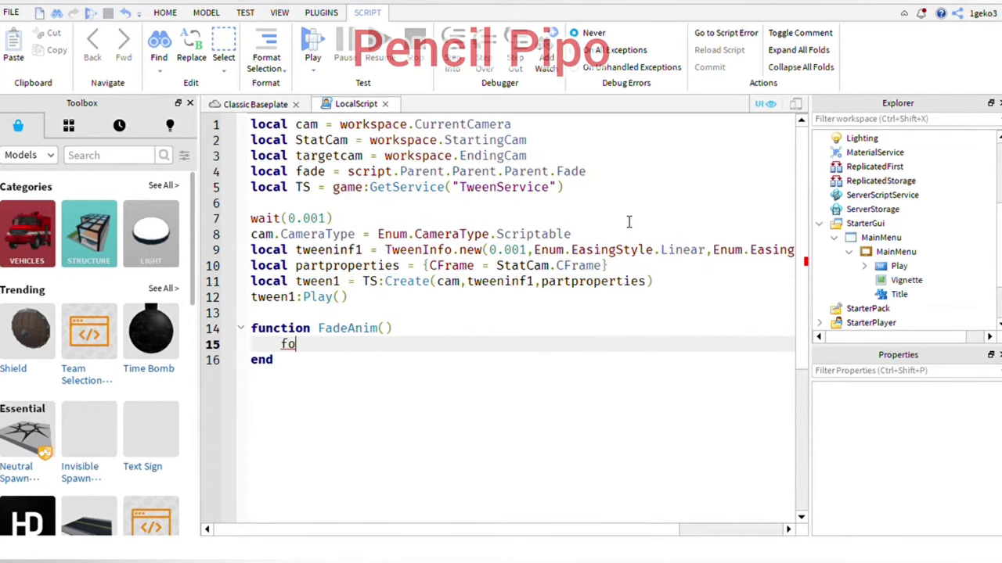
type("r i = 0,1,-0.05 do")
key("Return")
type("fade.")
type(" = i")
key("Return")
type("wait(0.05)")
Correct the fade loop to 1,0,-0.05, and follow it with fade.Transparency = 0 and CameraType.Custom between two wait(0.25) lines.
key("Down")
key("Return")
type("fade.Transparency = 1")
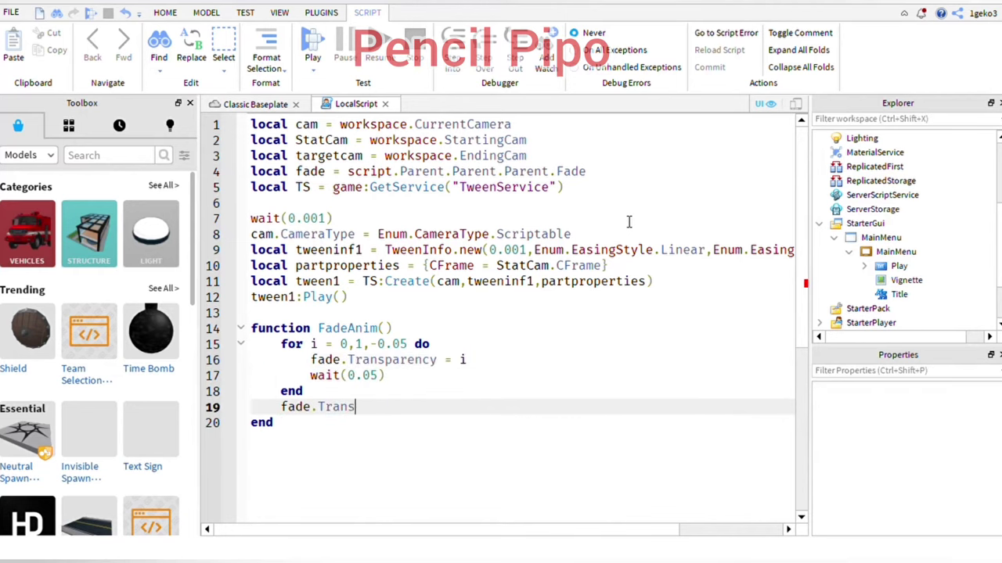
left_click(398, 344)
type("wait(0.0525)")
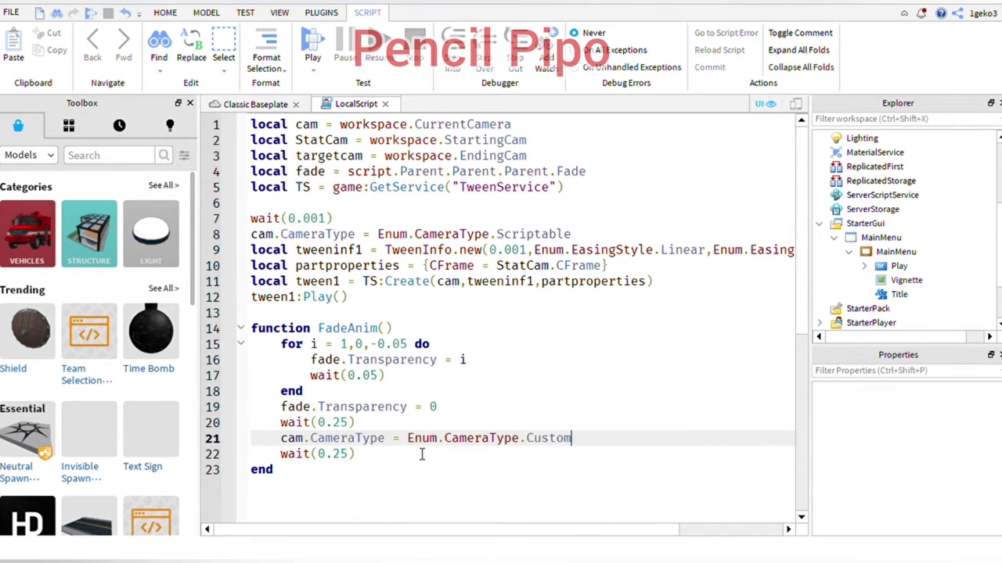
Duplicate the fade loop at the end of FadeAnim with the range i = 0,1,0.05.
left_click_drag(281, 344, 303, 391)
key("ctrl+c")
left_click(422, 455)
key("ctrl+v")
Below FadeAnim, set script.Parent.Parent.Visible to true and connect a function to script.Parent.MouseButton1Click.
left_click(357, 507)
type("script.Parent.Parent.Visible = true")
key("Return")
key("Return")
type("script.Parent.mousebutton1c")
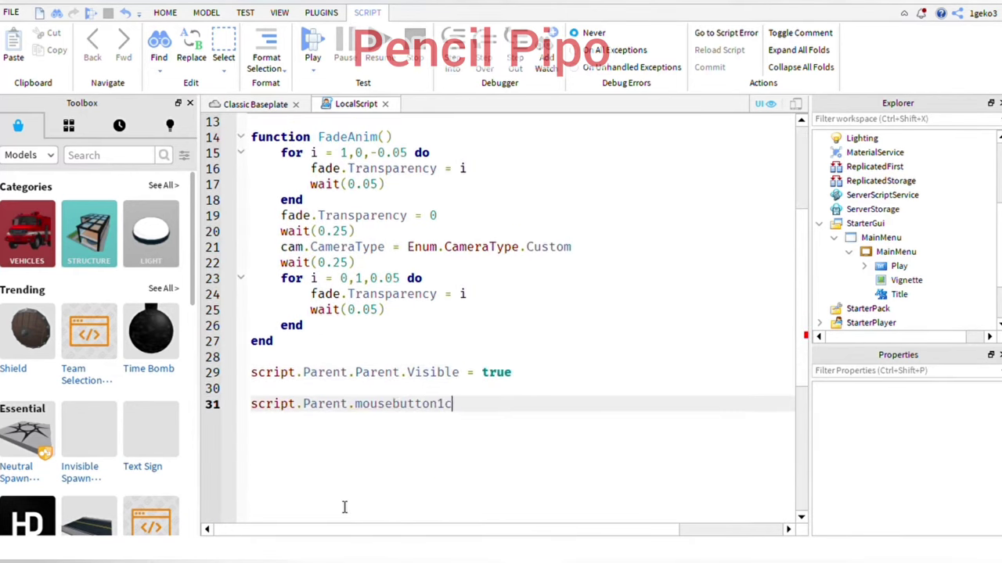
type("lick:Connect(function()")
key("Return")
In the click function, define tweeninf with duration 1 and linear easing, and partproperties with CFrame = targetcam.CFrame.
type("local twee")
type("num.EasingDirection")
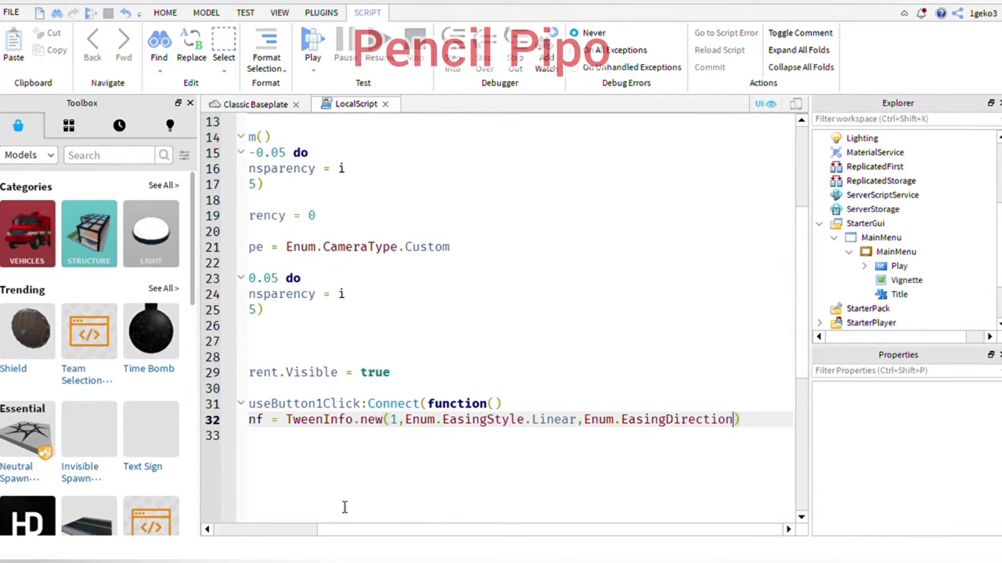
key("End")
key("Return")
type("local partproperties = {CFrame = targetcam.CFrame")
key("End")
key("Return")
Create the cam tween, hide the menu frame, play the tween, call FadeAnim() after wait(1.1), and close the script.
type("local tween = TS:Create(cam,tween")
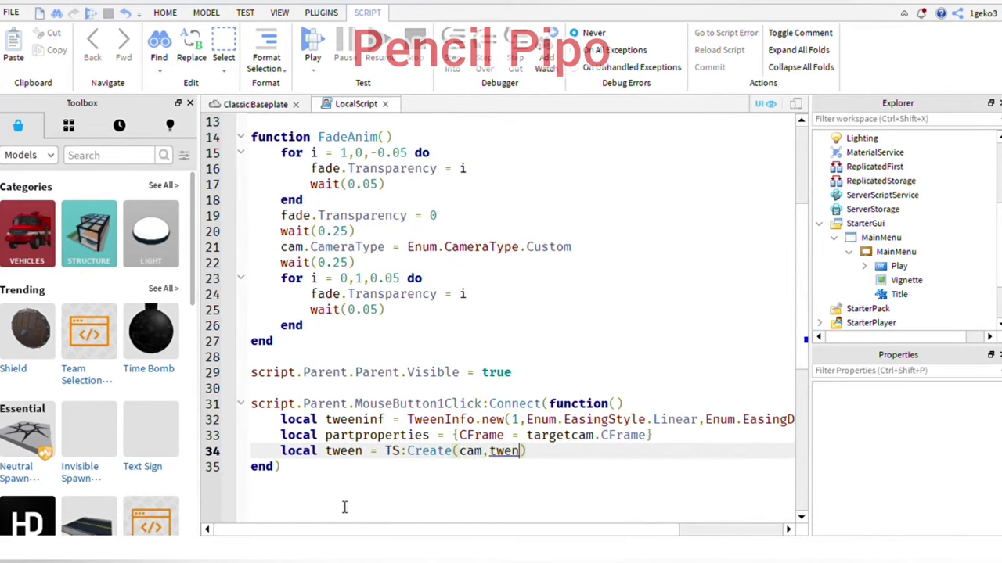
key("BackSpace")
type("eninf,partproperties")
key("End")
key("Return")
type("script.Parent.Parent.Visible = false")
key("Return")
type("tween:Play()")
key("Return")
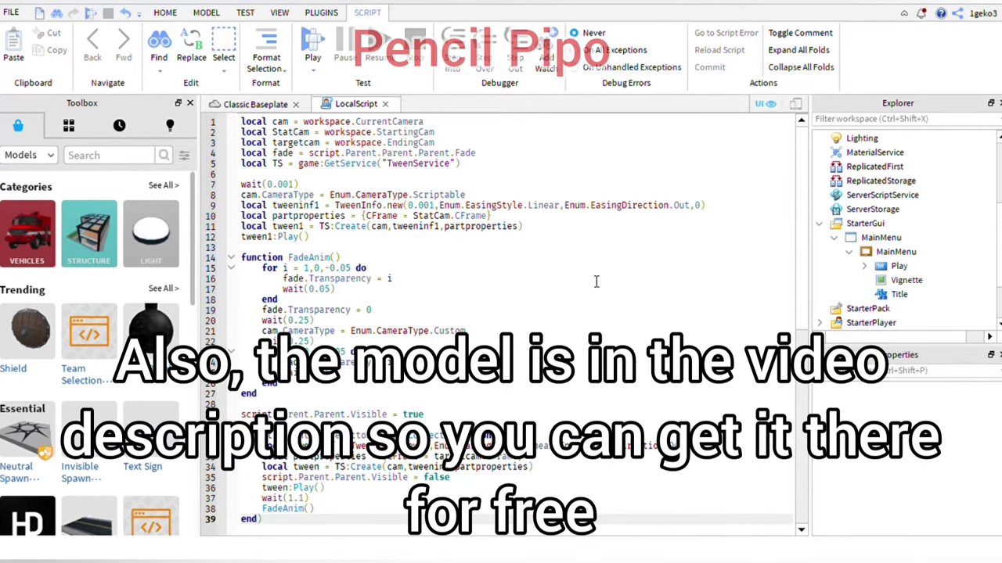
left_click(386, 104)
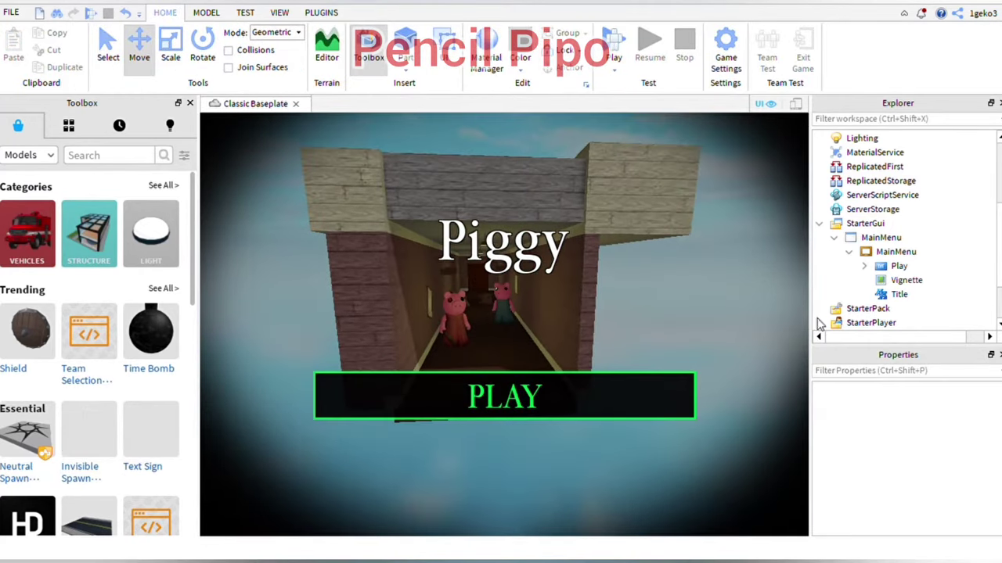
Collapse the MainMenu frame and add another Frame to the MainMenu ScreenGui.
left_click(848, 251)
left_click(881, 237)
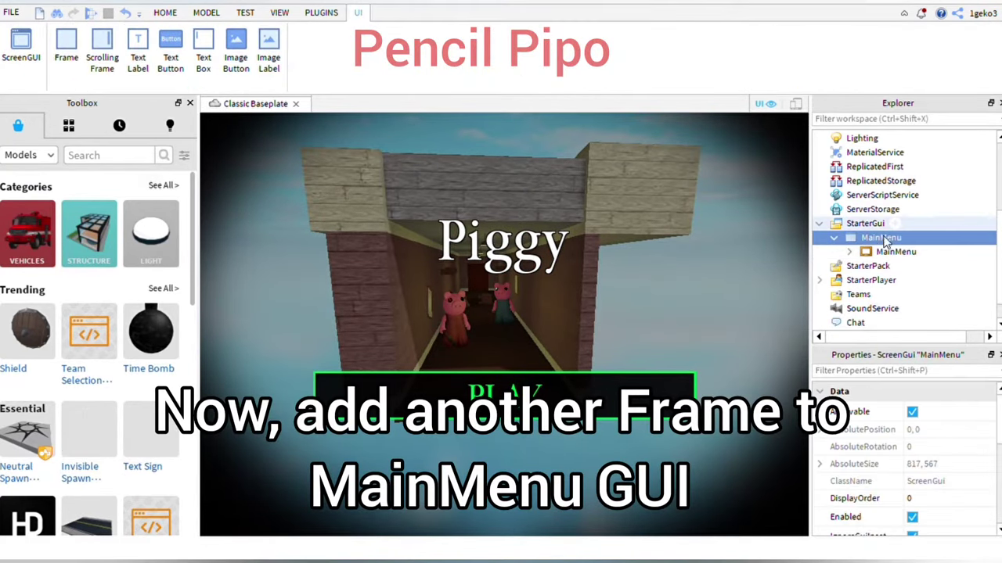
left_click(69, 54)
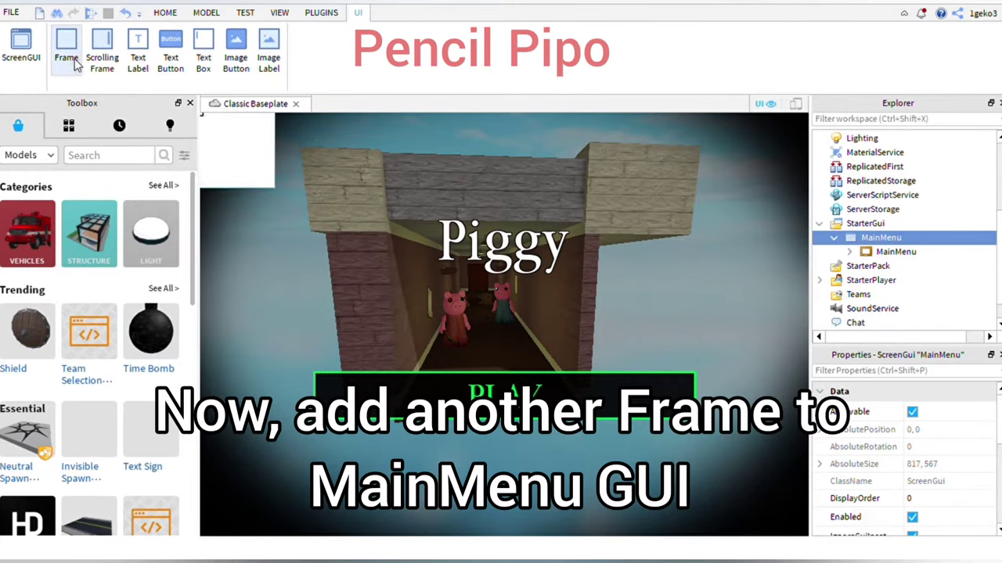